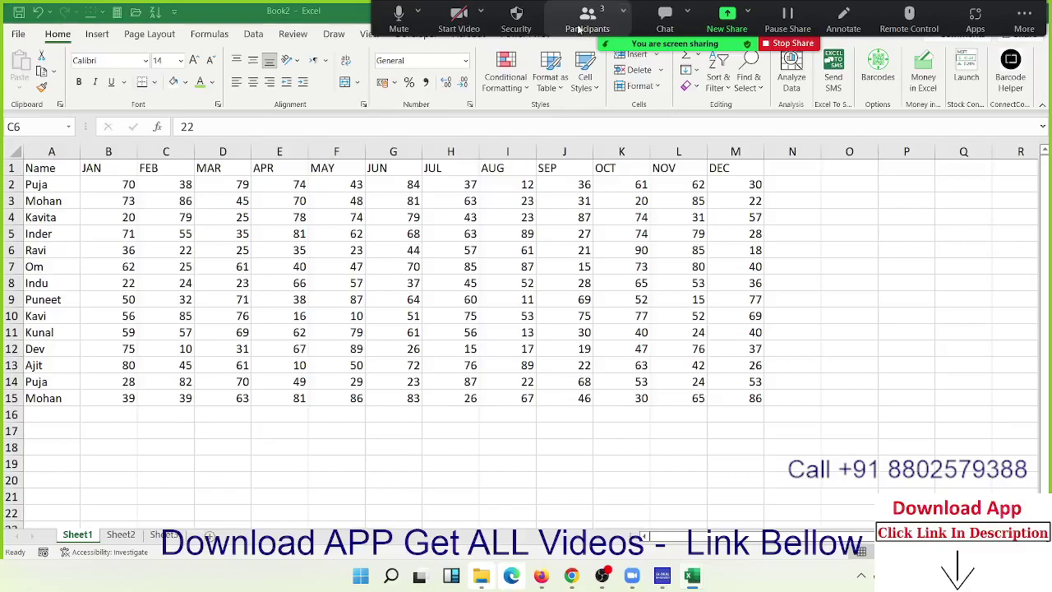
Replace the JAN header in B1 with the date 1/1
left_click(1037, 23)
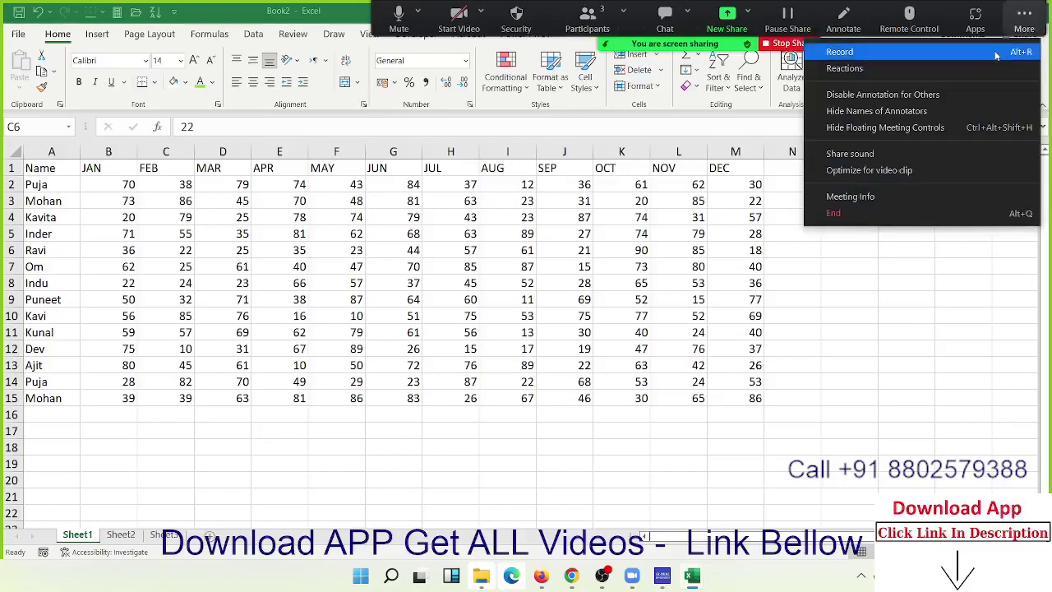
left_click(998, 55)
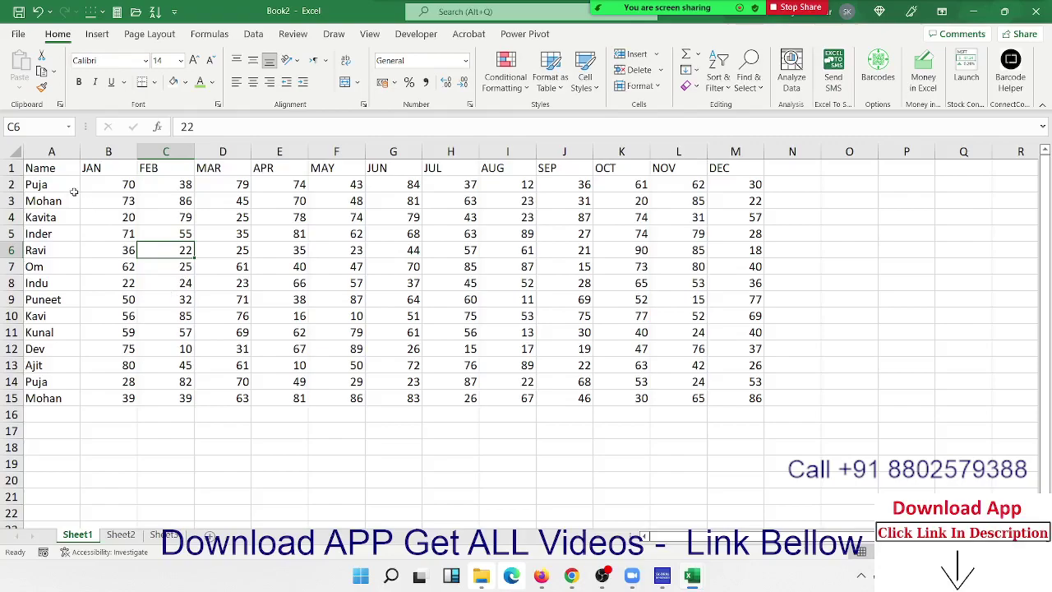
left_click(91, 169)
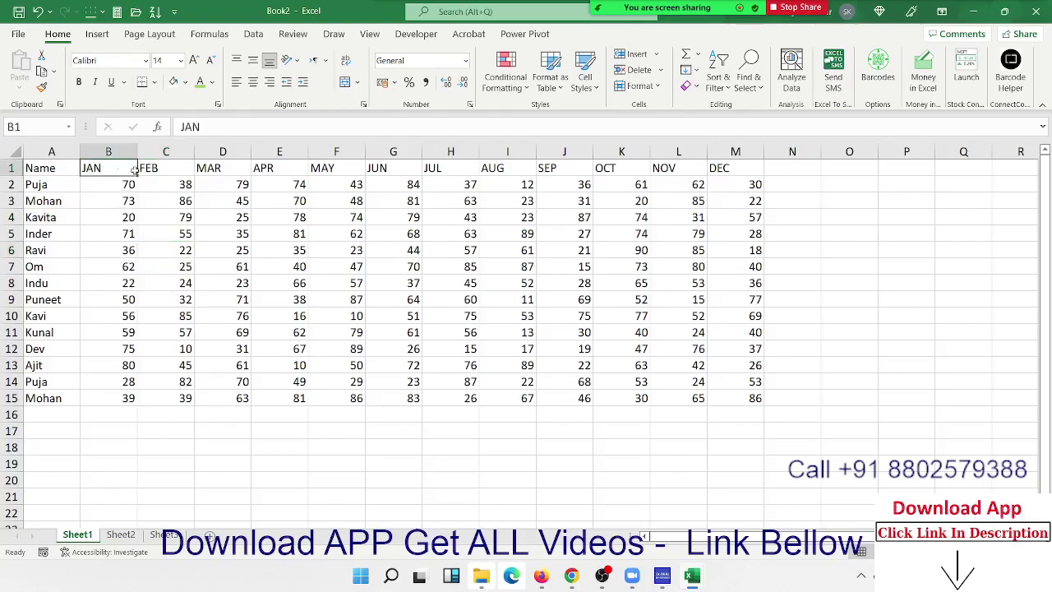
left_click_drag(134, 169, 781, 152)
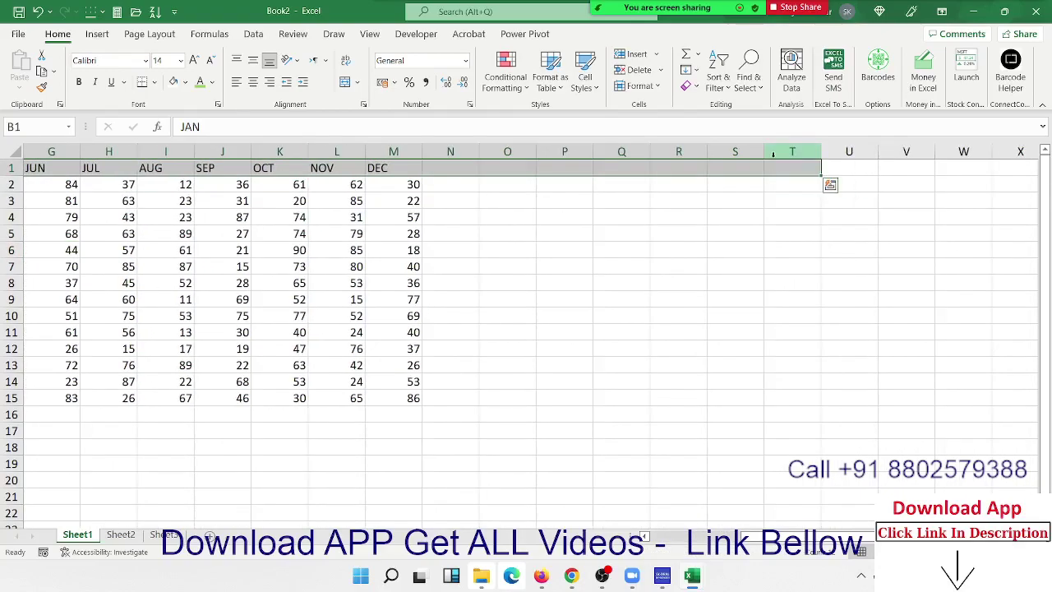
key("ctrl+Home")
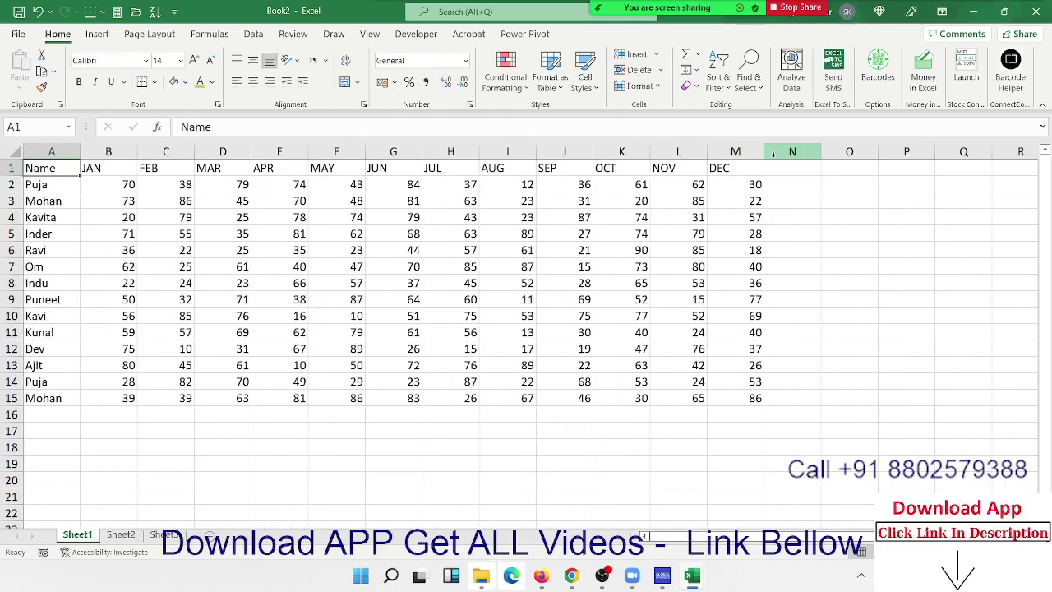
key("Right")
key("BackSpace")
key("BackSpace")
key("BackSpace")
type("1/1")
key("Return")
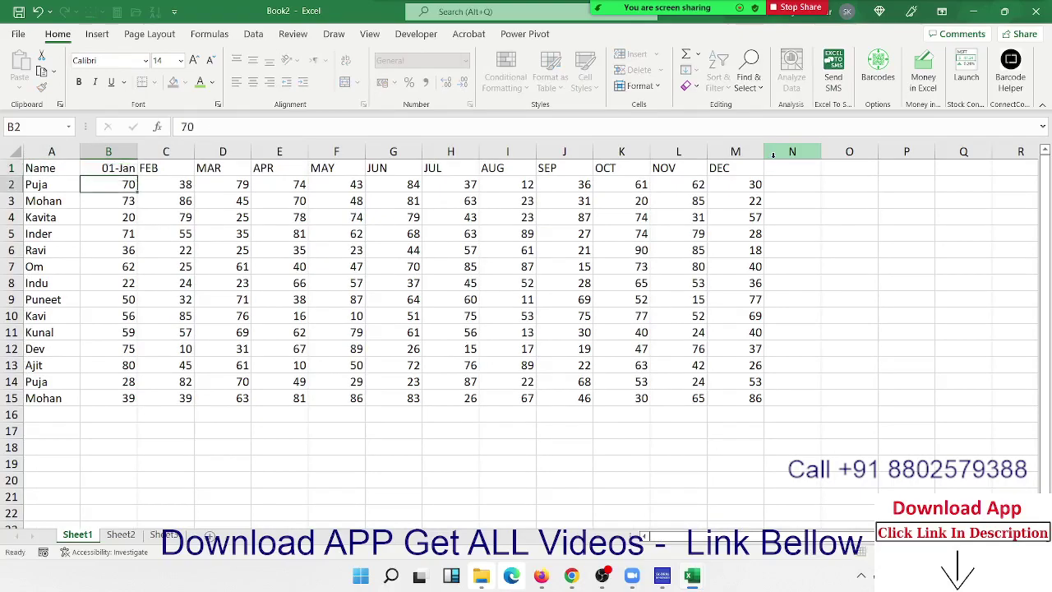
Change B1 to 01-Jul and fill daily dates along row 1 to 01-Aug in AG1
key("Up")
type("7")
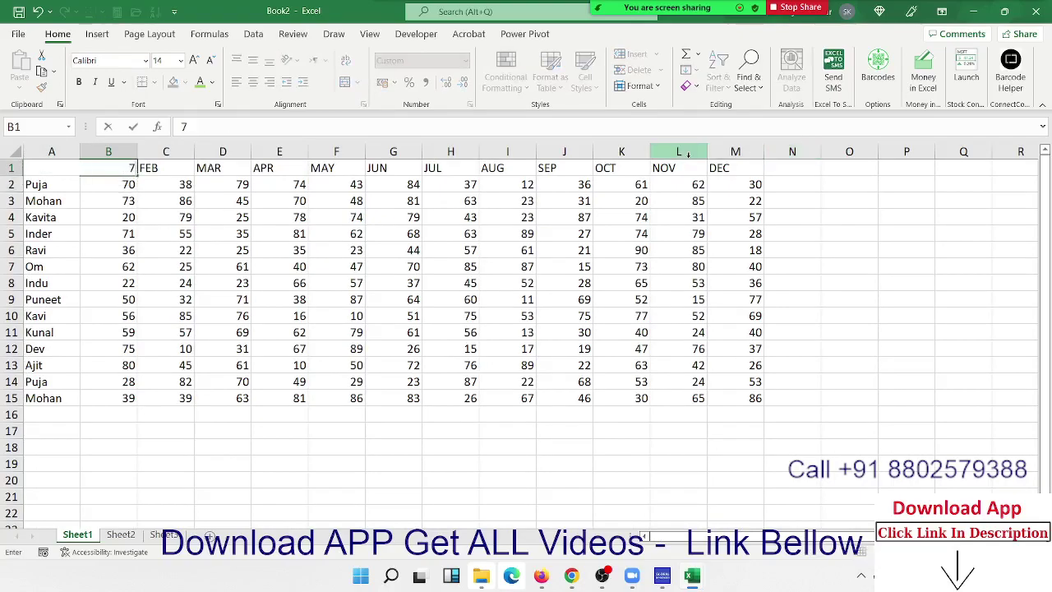
key("Return")
key("Up")
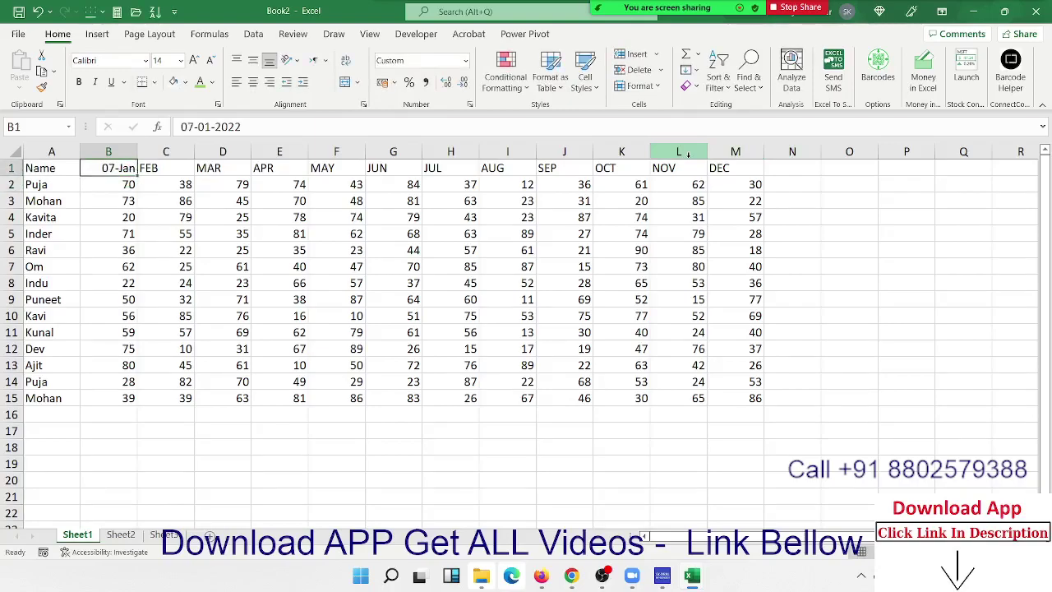
type("1/7")
key("Return")
key("Up")
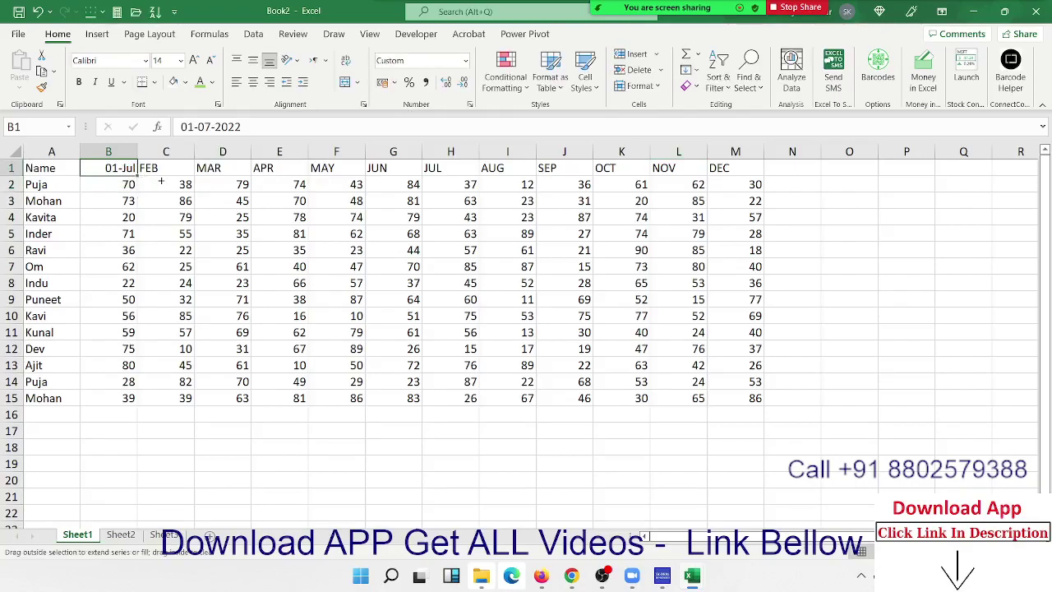
mouse_move(137, 176)
left_mouse_down()
mouse_move(978, 162)
mouse_move(939, 179)
mouse_move(1048, 187)
mouse_move(939, 179)
left_mouse_up()
left_click(932, 173)
Clear the surplus 01-Aug date from AG1
left_click(932, 172)
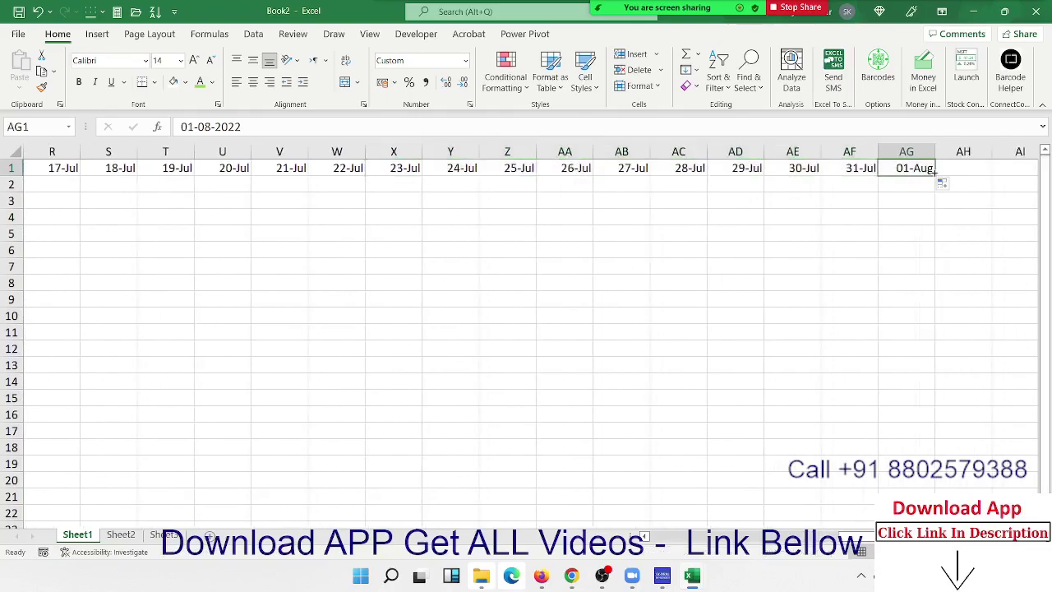
key("Delete")
key("Left")
Enter the formula =RANDBETWEEN(10,90) in B2
key("ctrl+Home")
key("Right")
key("Down")
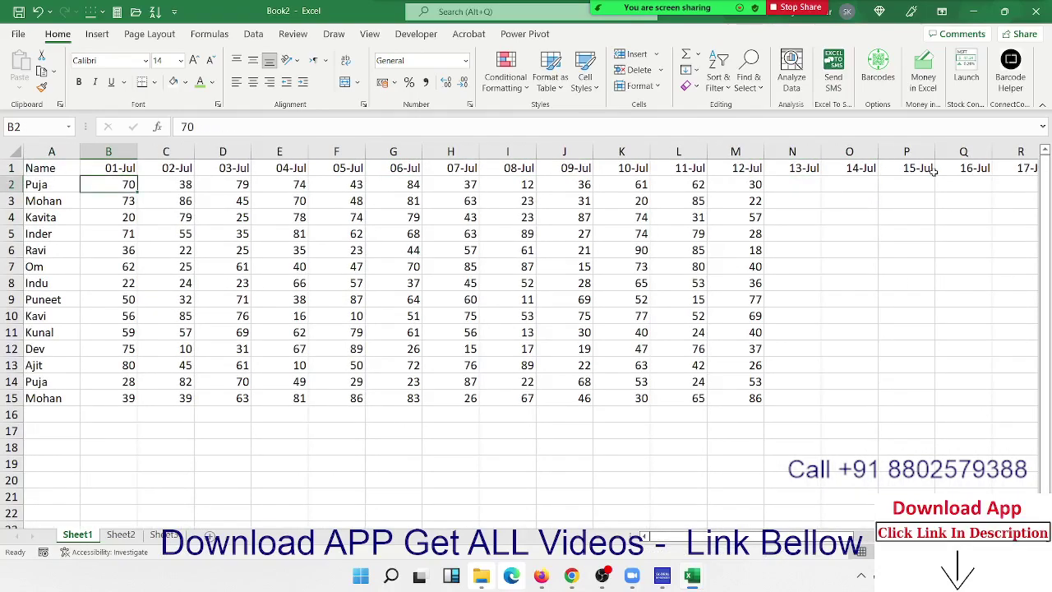
type("=ra")
key("Down")
key("Down")
key("Down")
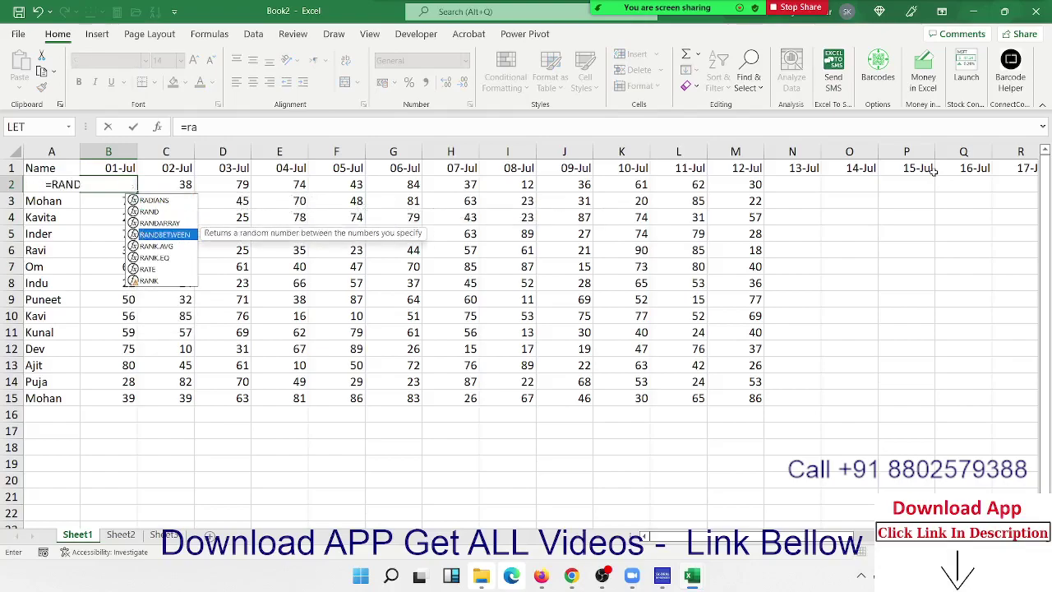
key("Tab")
type("10,")
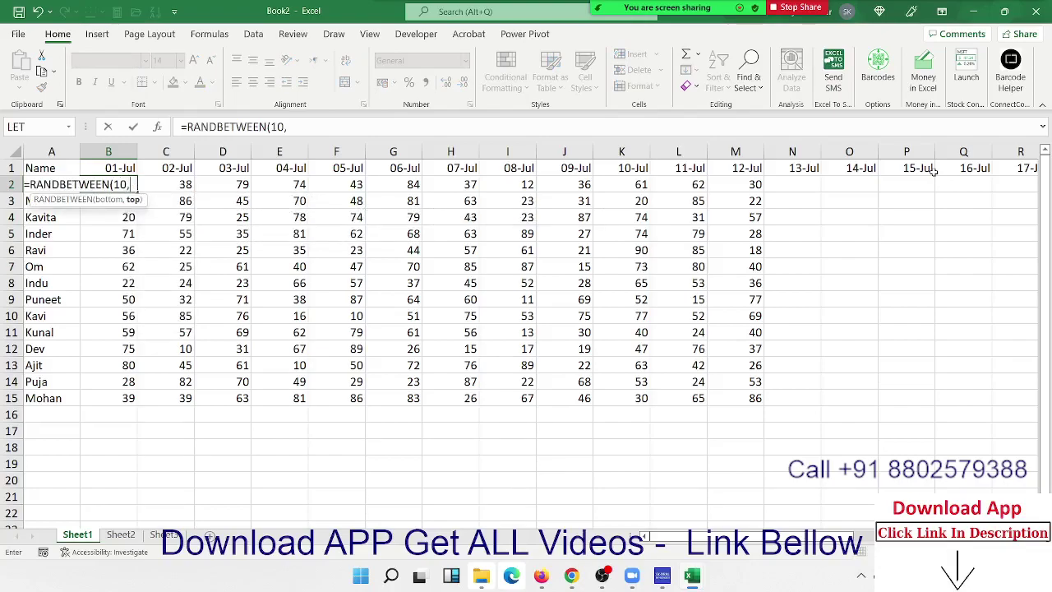
type("90")
key("Return")
Copy the formula across row 2 to 31-Jul and fill rows 3–11 down
key("Up")
key("shift+Right")
key("shift+Right")
key("shift+Right")
key("shift+Right")
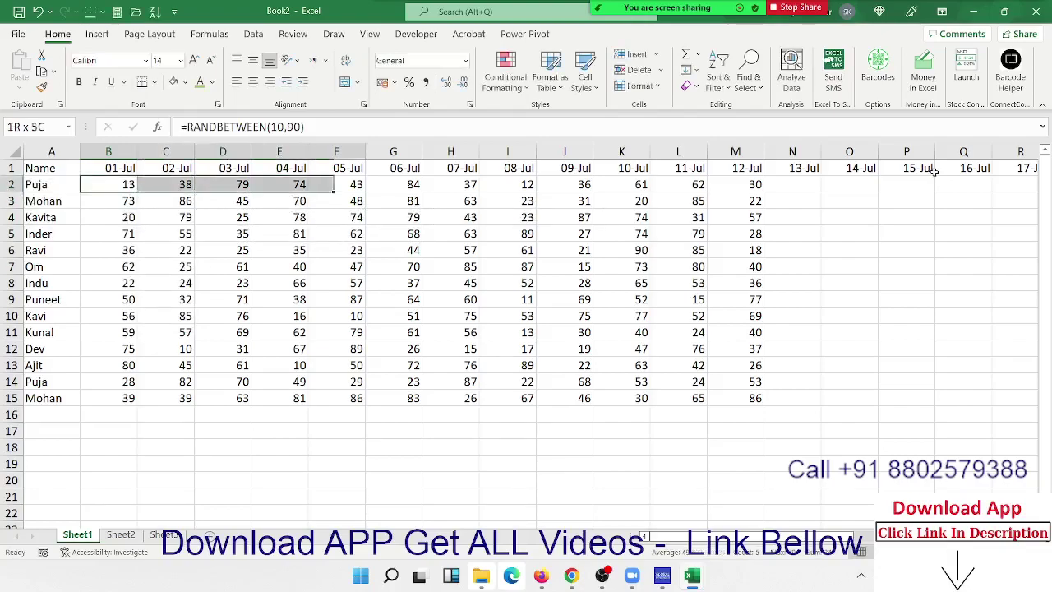
key("shift+Right")
key("shift+Right")
key("shift+Right")
key("shift+Right")
key("shift+Right")
key("shift+Right")
key("shift+Right")
key("shift+Right")
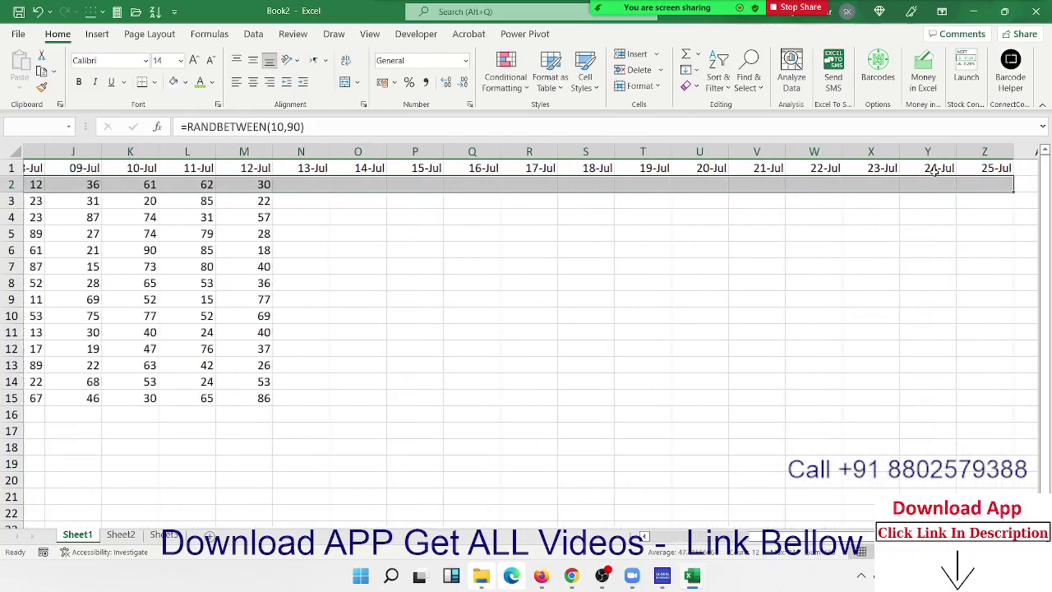
key("shift+Right")
key("shift+Right")
key("shift+Right")
key("shift+Right")
key("shift+Right")
key("shift+Right")
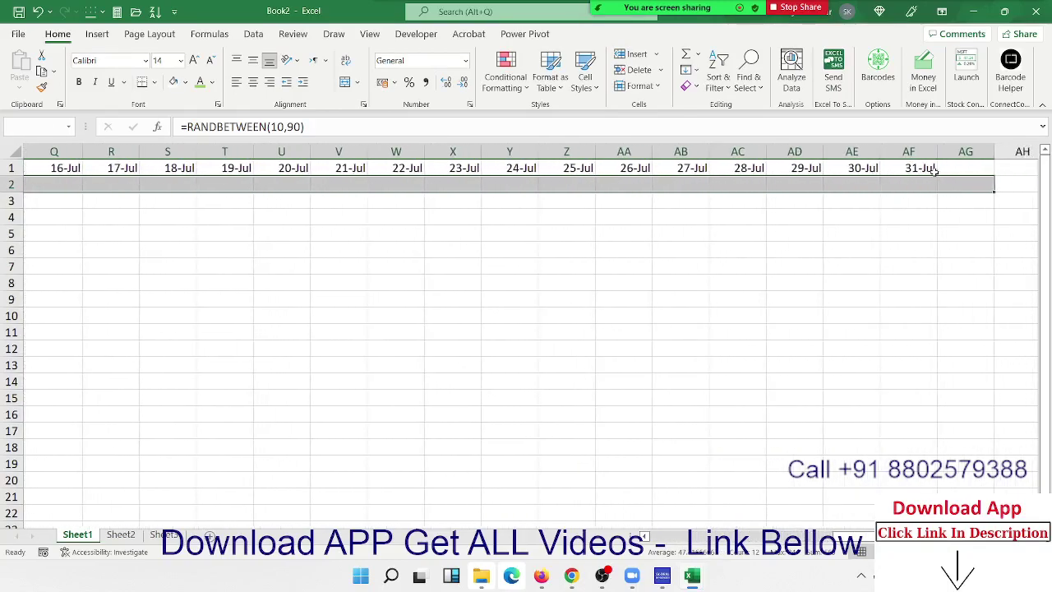
key("shift+Left")
key("ctrl+Return")
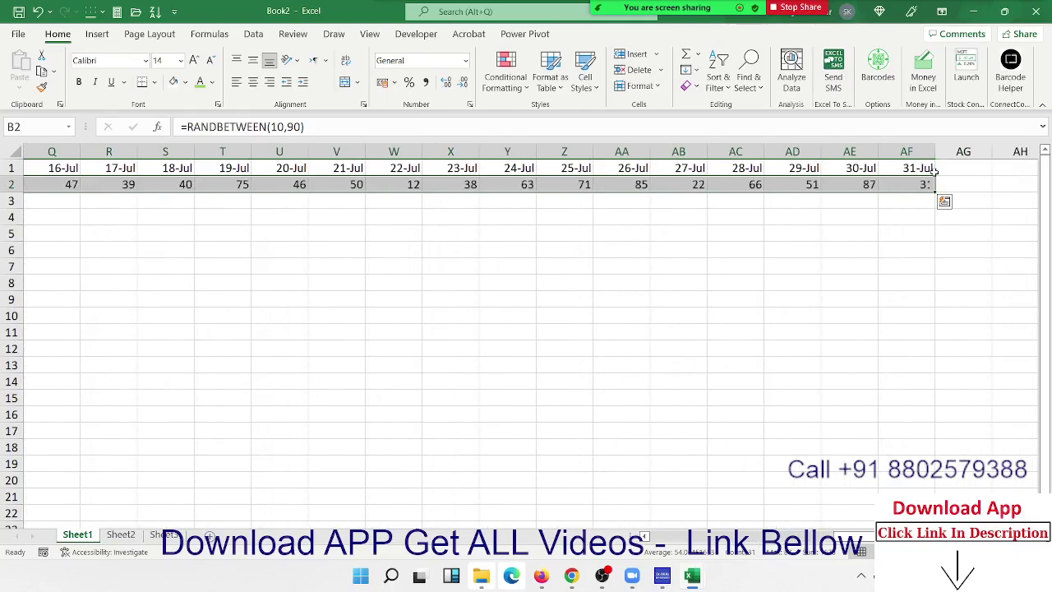
key("shift+Down")
key("shift+Down")
key("shift+Down")
key("shift+Down")
key("shift+Down")
key("shift+Down")
key("shift+Down")
key("shift+Down")
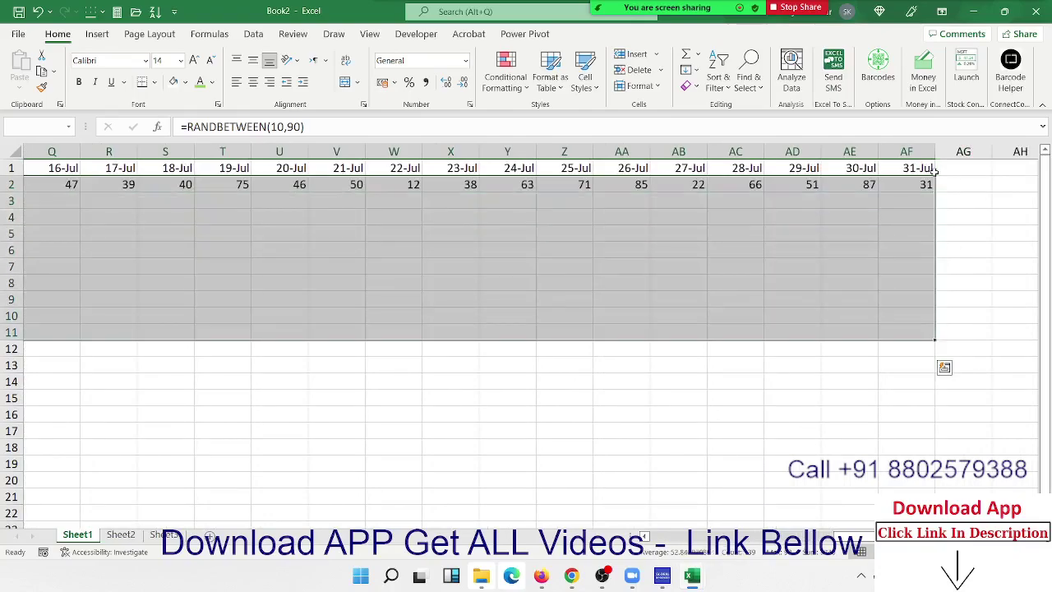
key("ctrl+d")
Try filling row 11's values from column N down into the rows below, then undo it
key("Left")
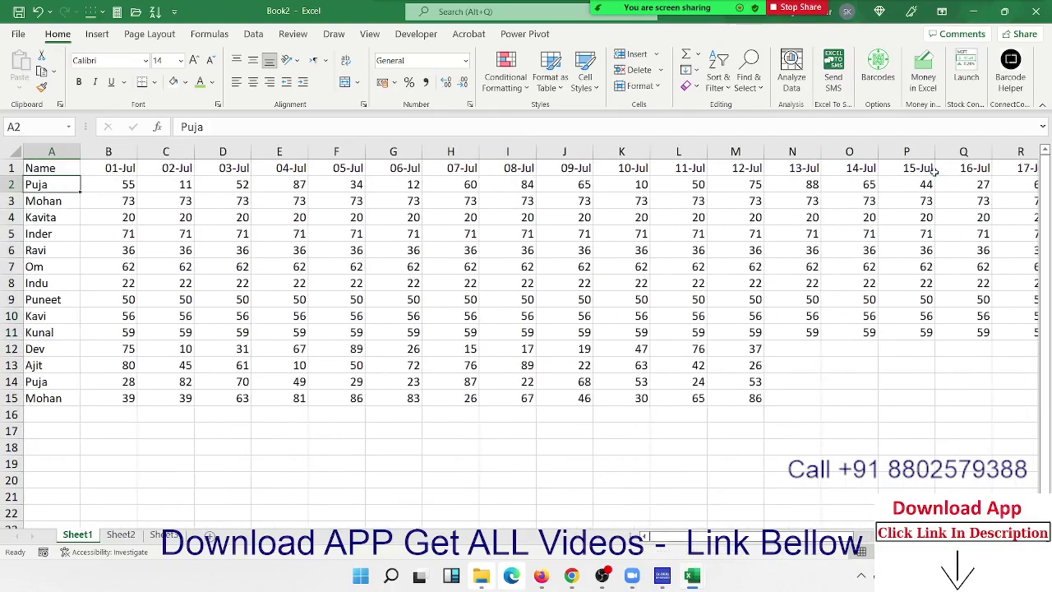
key("Right")
key("Right")
key("Right")
key("Right")
key("Down")
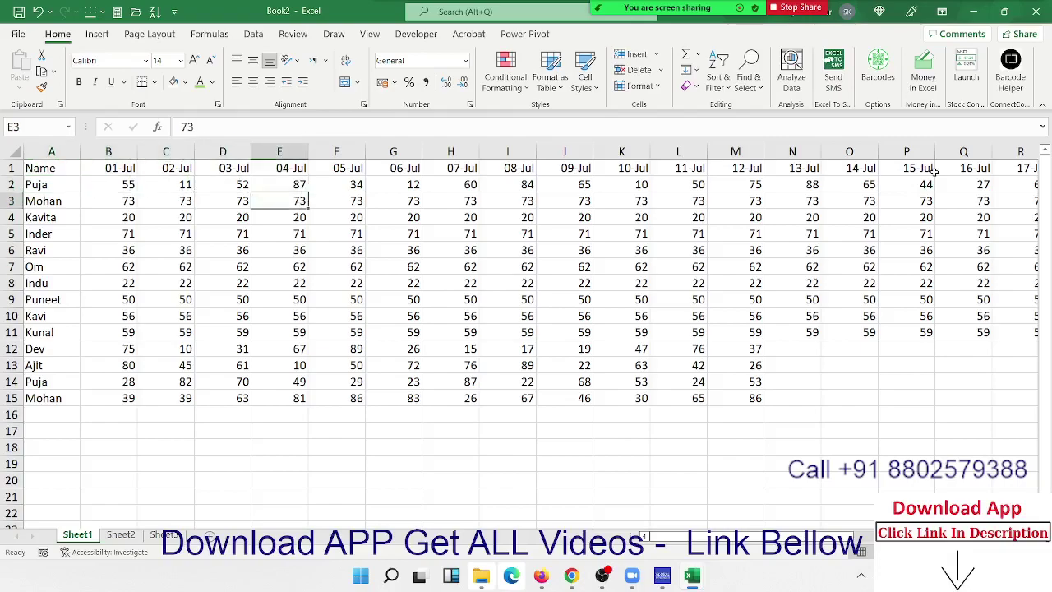
key("ctrl+Down")
key("Right")
key("Right")
key("Right")
key("Right")
key("Right")
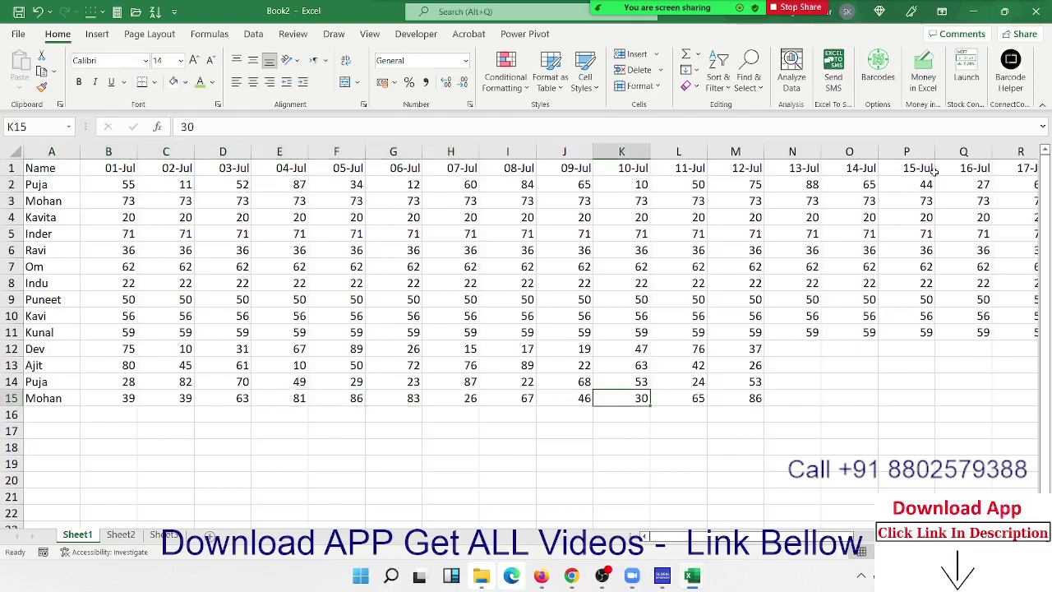
key("Right")
key("Right")
key("Right")
key("Up")
key("Up")
key("Up")
key("Up")
key("ctrl+shift+Right")
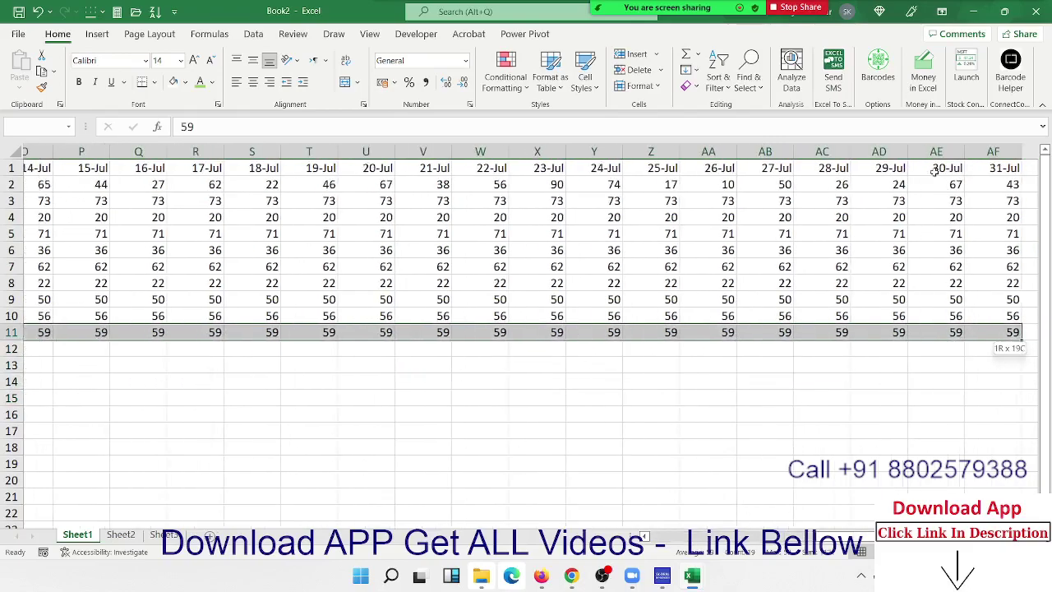
key("shift+Down")
key("shift+Down")
key("shift+Down")
key("shift+Down")
key("shift+Down")
key("ctrl+d")
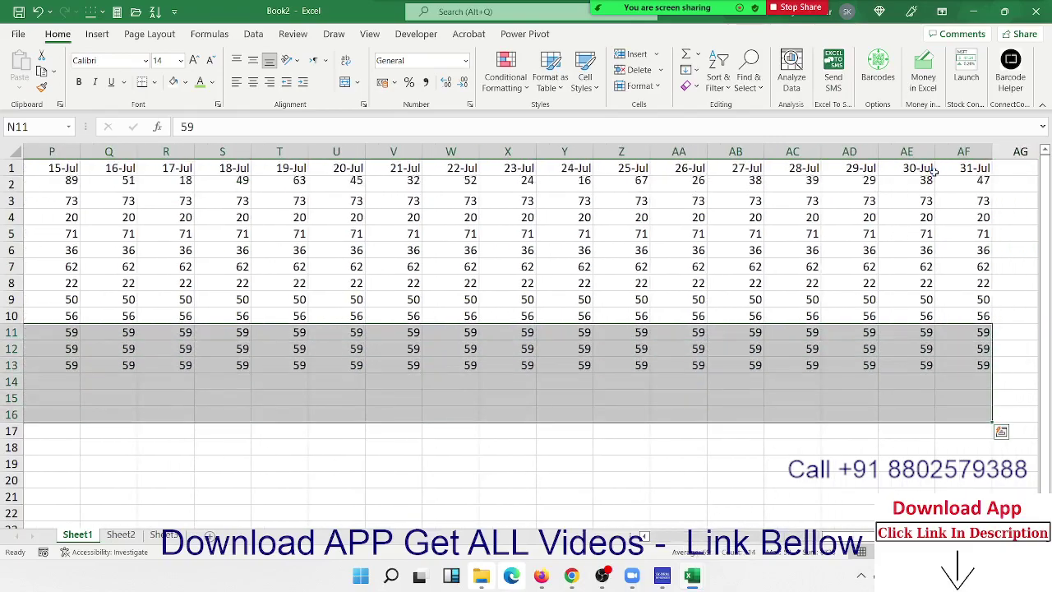
key("ctrl+z")
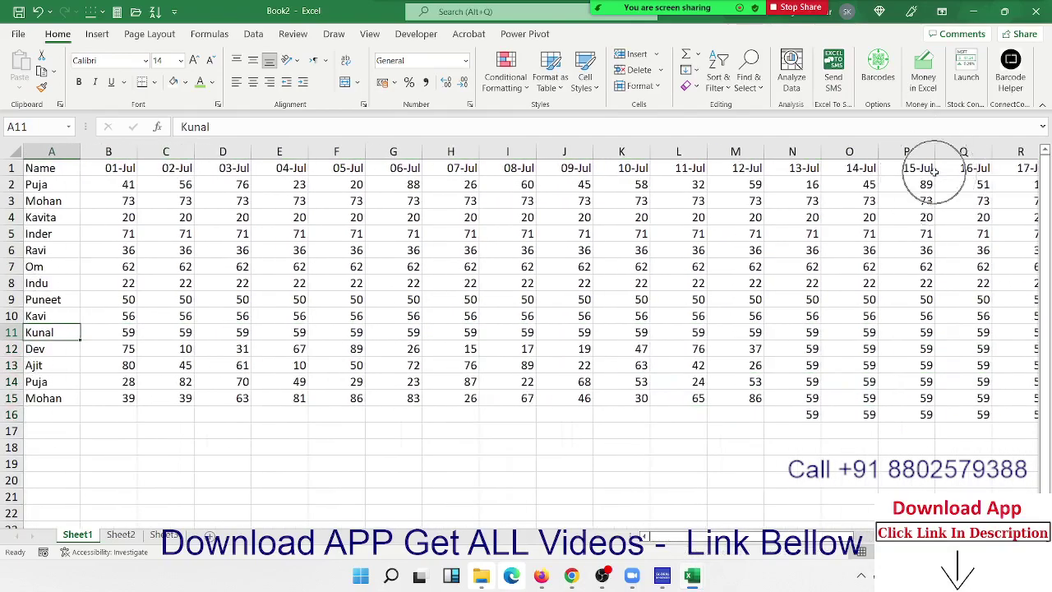
Select the extra rows 12 to 15 below the table
key("Up")
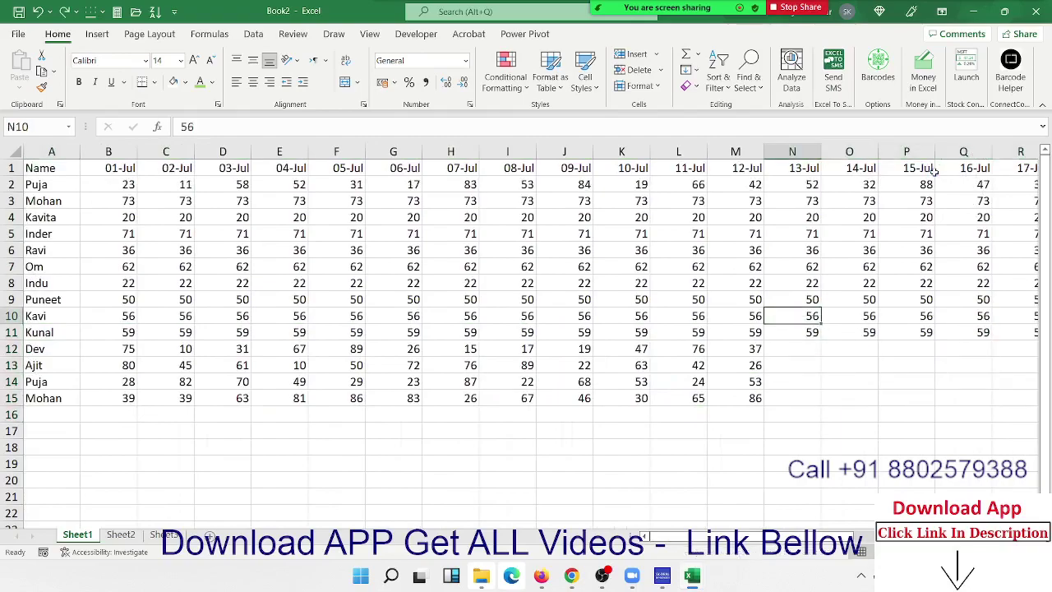
key("Up")
key("Up")
key("Up")
key("Up")
key("Up")
key("Up")
key("Right")
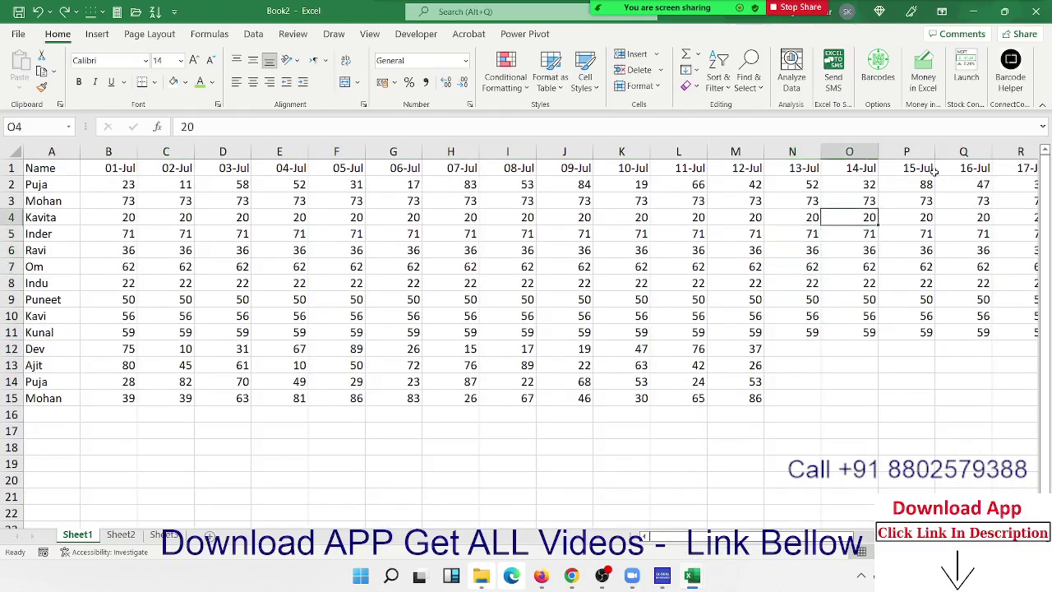
key("Right")
key("Left")
key("Left")
key("Down")
key("Down")
key("Down")
key("Down")
key("Down")
key("Down")
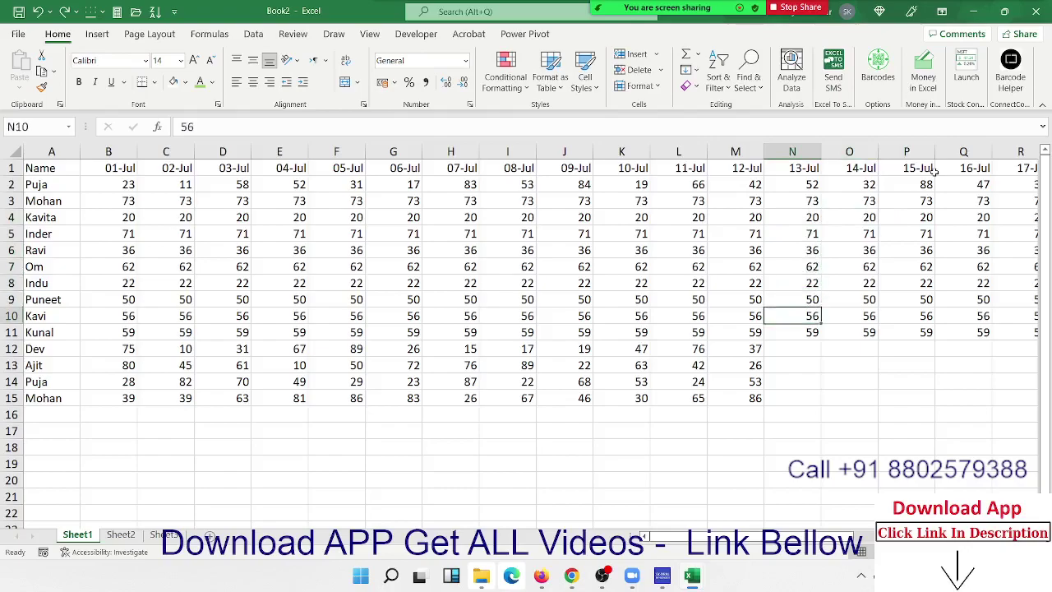
key("Down")
key("Down")
key("shift+space")
key("shift+Down")
key("shift+Down")
key("shift+Down")
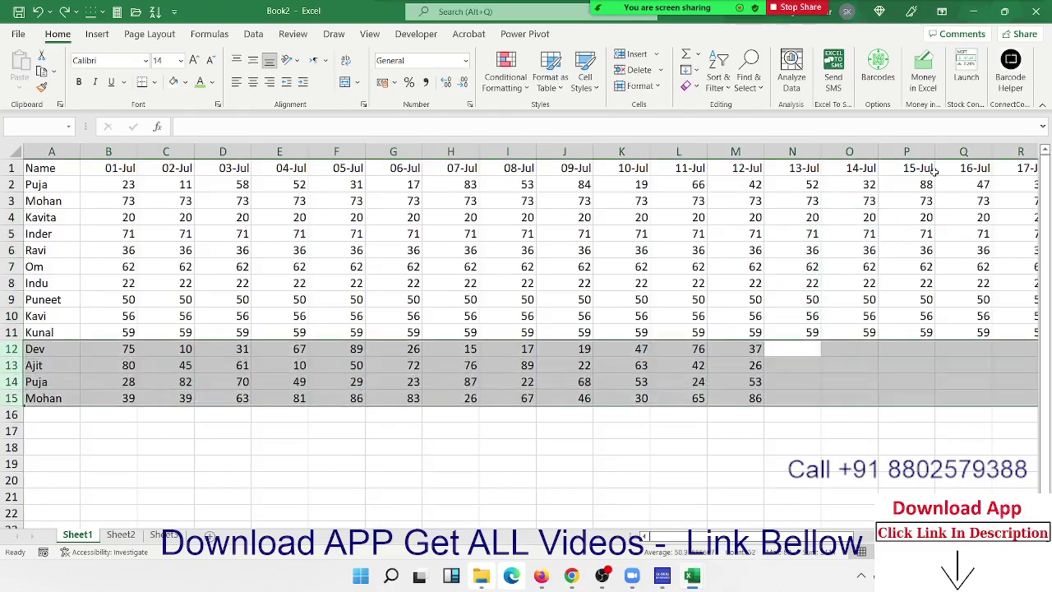
Remove rows 12–15 and confirm the sales table spans A1:AF11
key("ctrl+minus")
key("Up")
key("ctrl+Left")
key("ctrl+Up")
key("ctrl+Right")
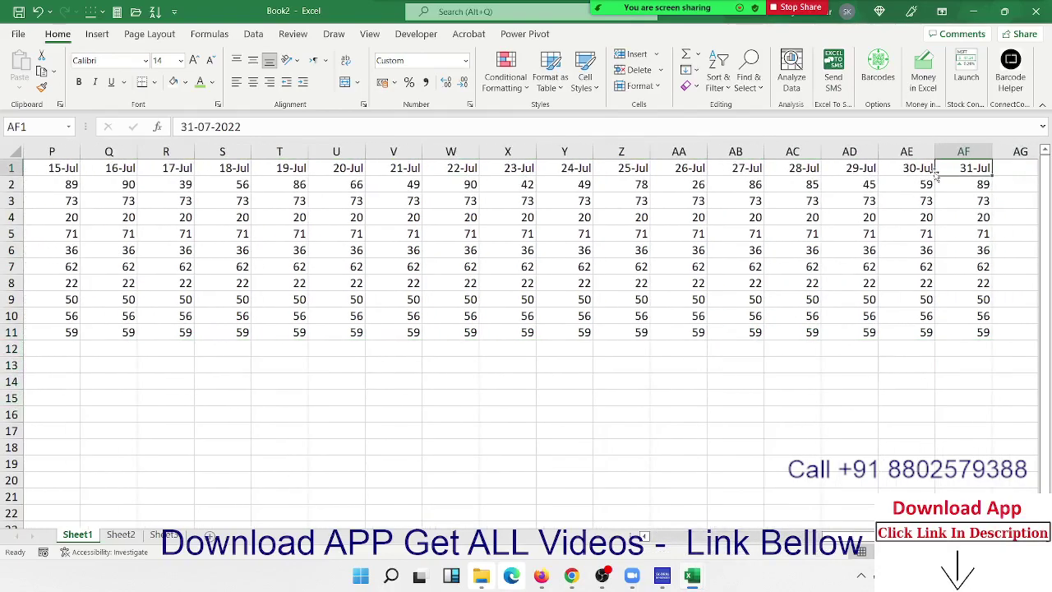
key("ctrl+Left")
key("Right")
key("Right")
key("Right")
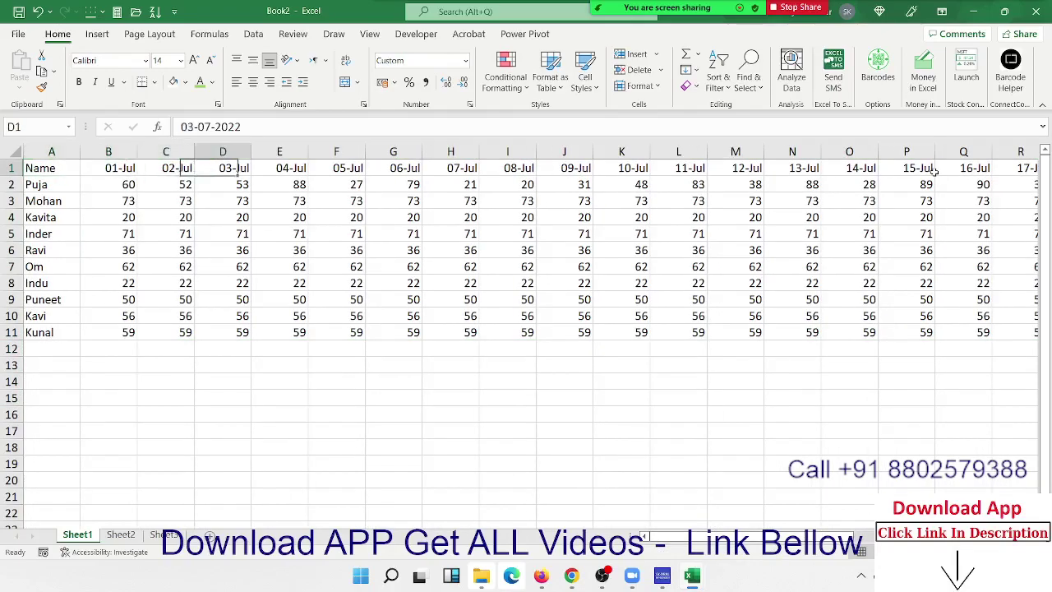
key("Right")
key("Right")
key("ctrl+Right")
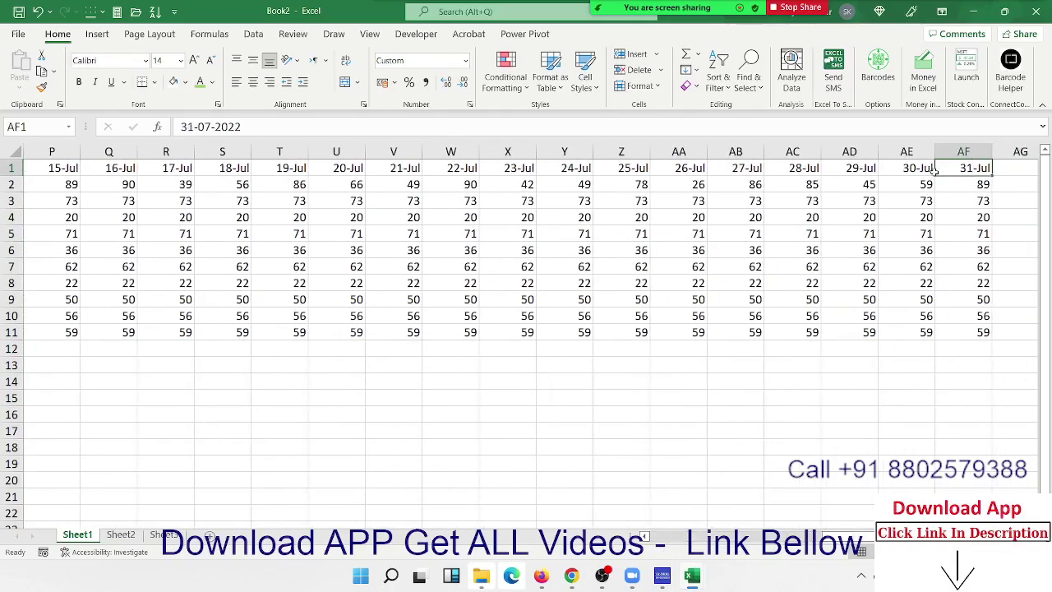
key("ctrl+Left")
key("ctrl+shift+Right")
key("ctrl+shift+Down")
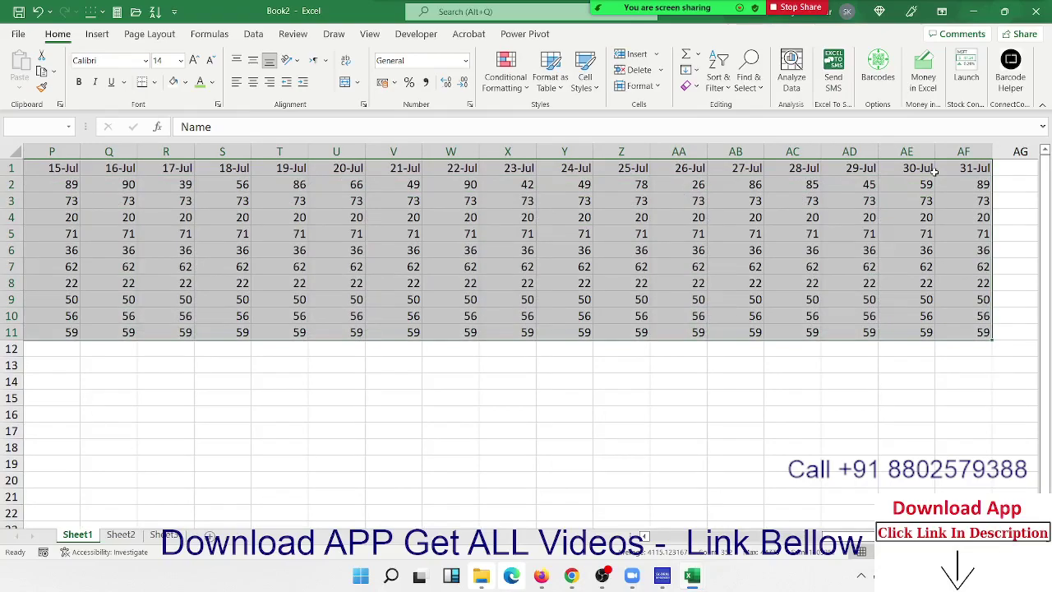
Move to cell A14 below the table
key("ctrl+Home")
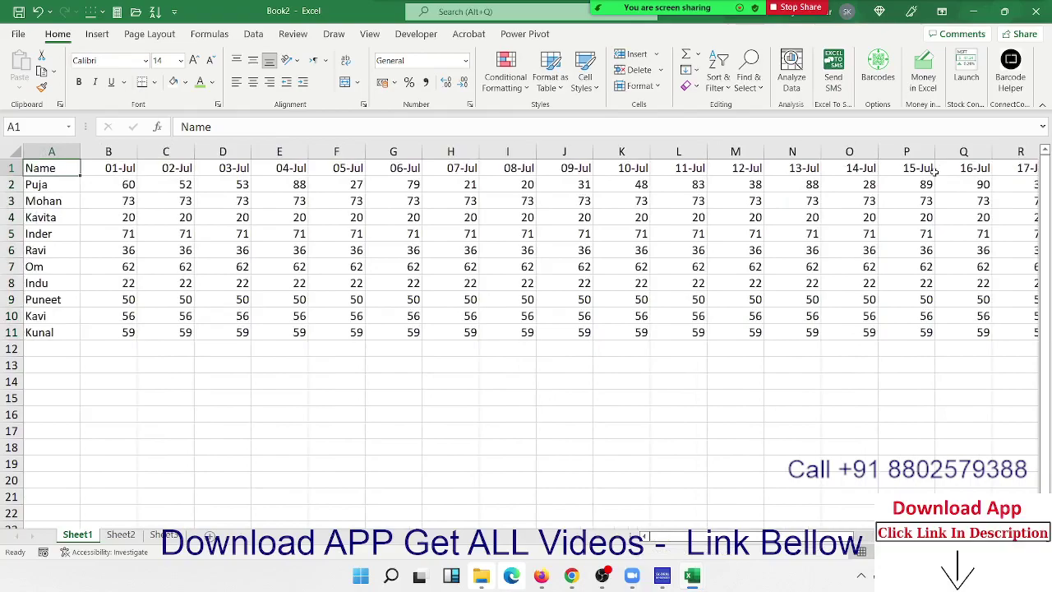
key("ctrl+Down")
key("Down")
key("Down")
key("Down")
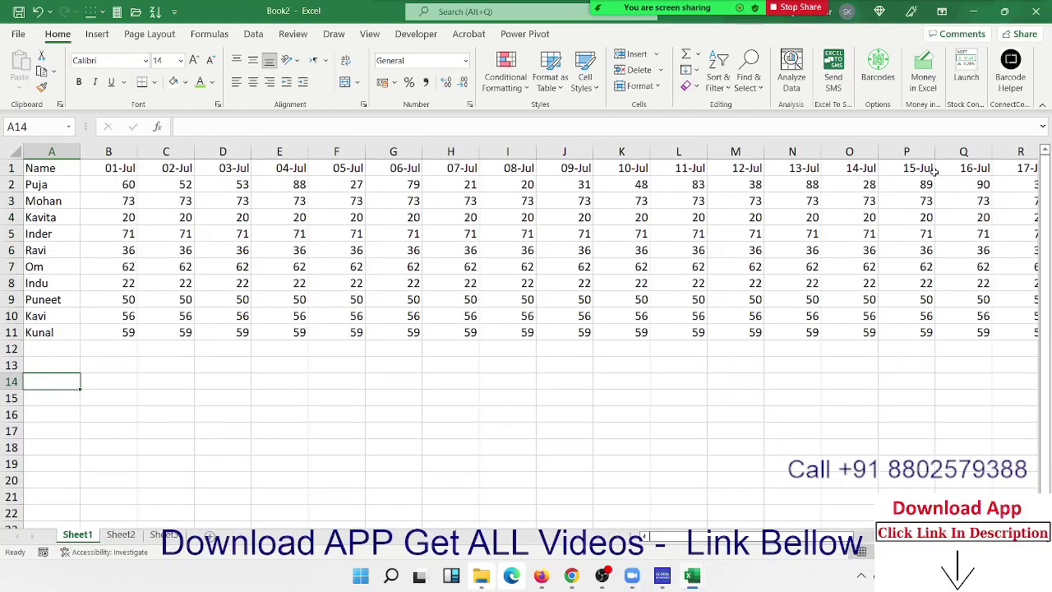
Enter the headers Name in A14 and Date in B14
type("NAme")
key("Return")
key("Up")
key("Right")
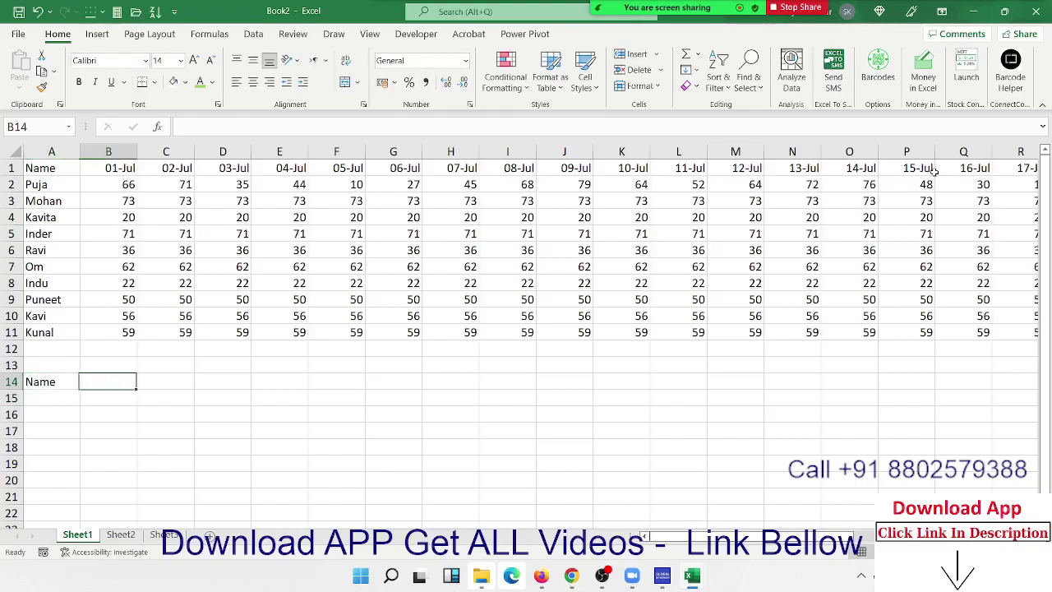
type("Date")
key("Return")
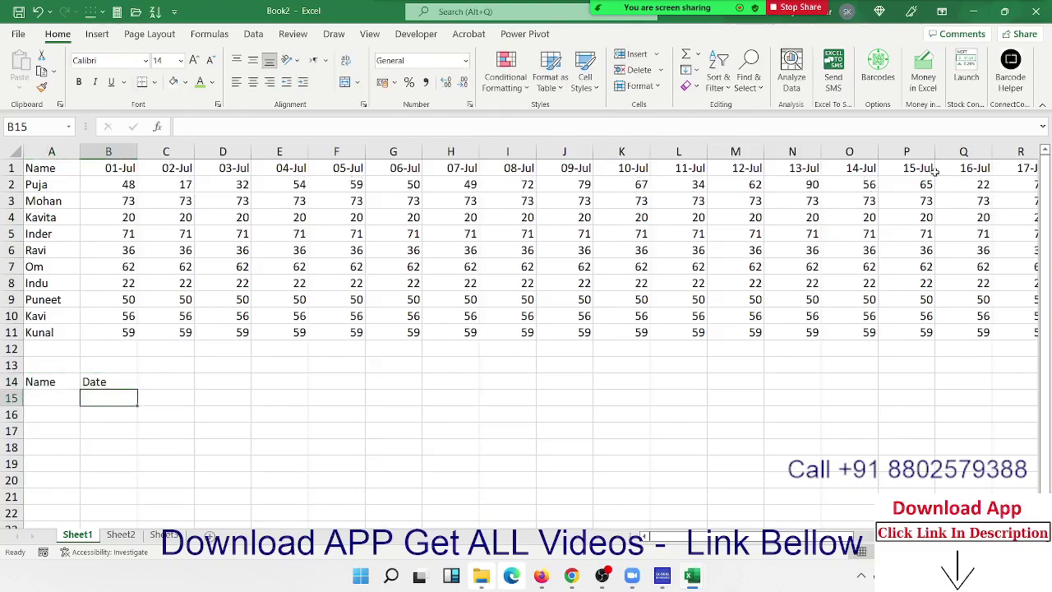
mouse_move(707, 21)
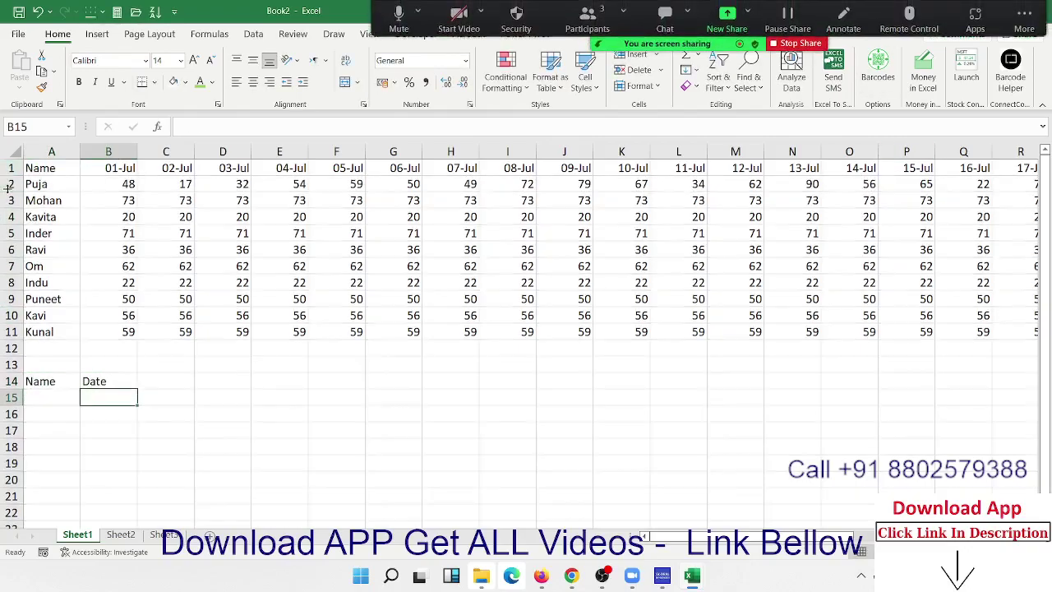
Paste Puja's row of random sales back over itself as fixed values
left_click(10, 184)
key("ctrl+c")
key("ctrl+v")
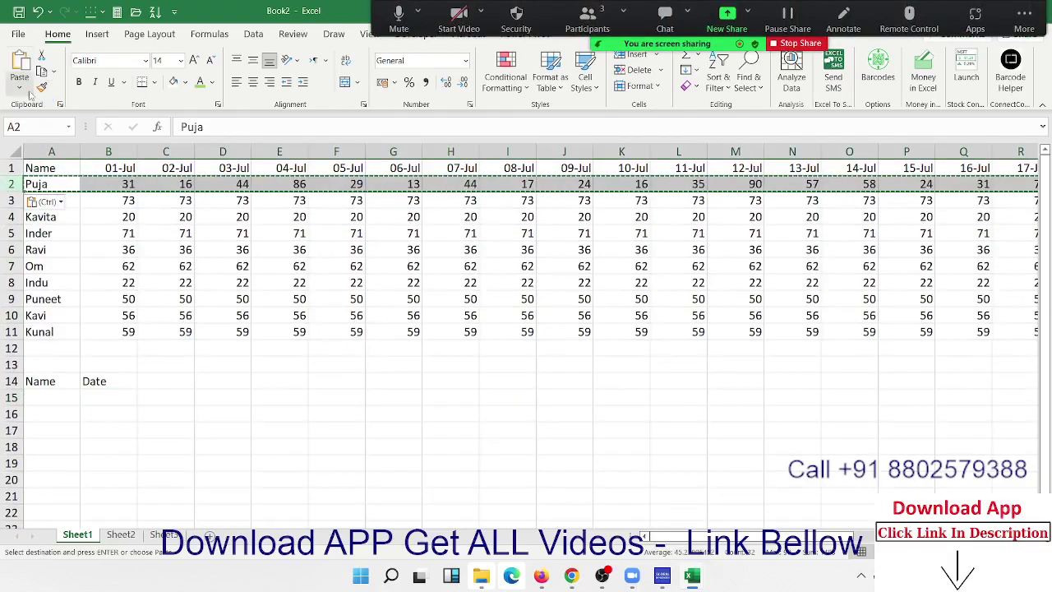
left_click(20, 88)
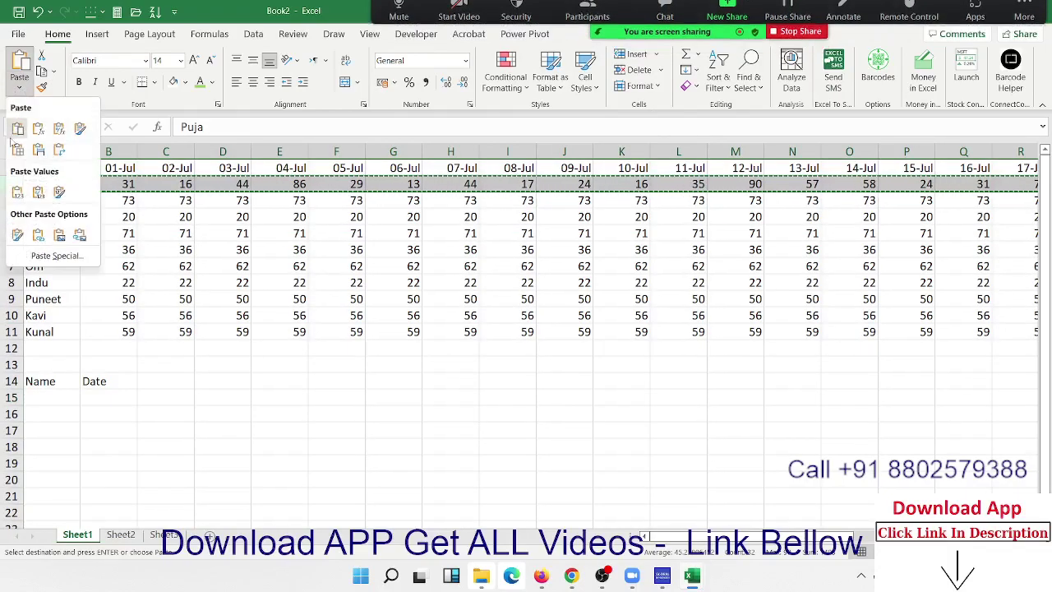
left_click(16, 192)
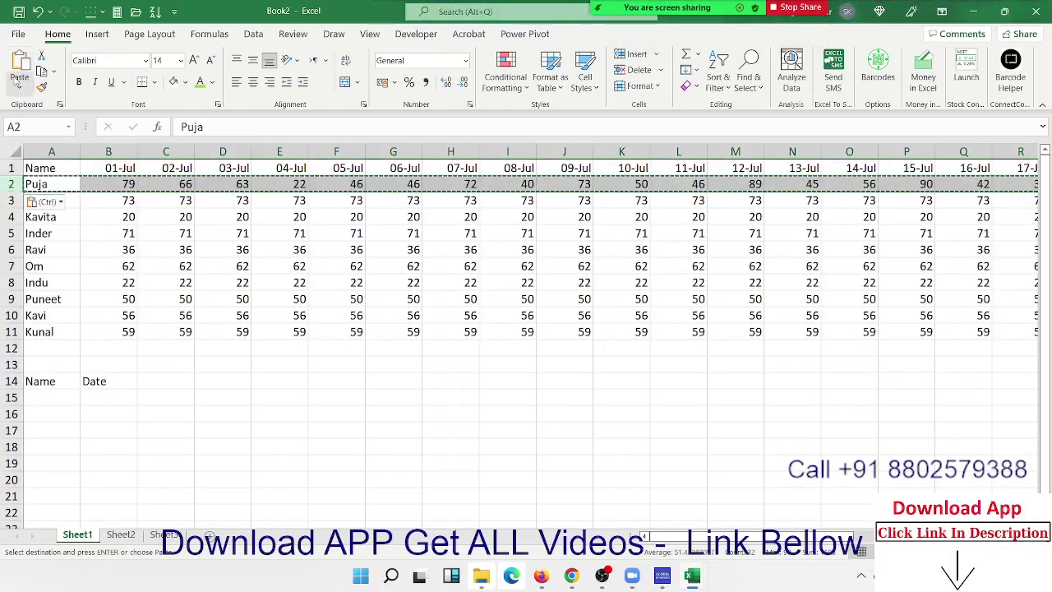
left_click(19, 88)
left_click(18, 192)
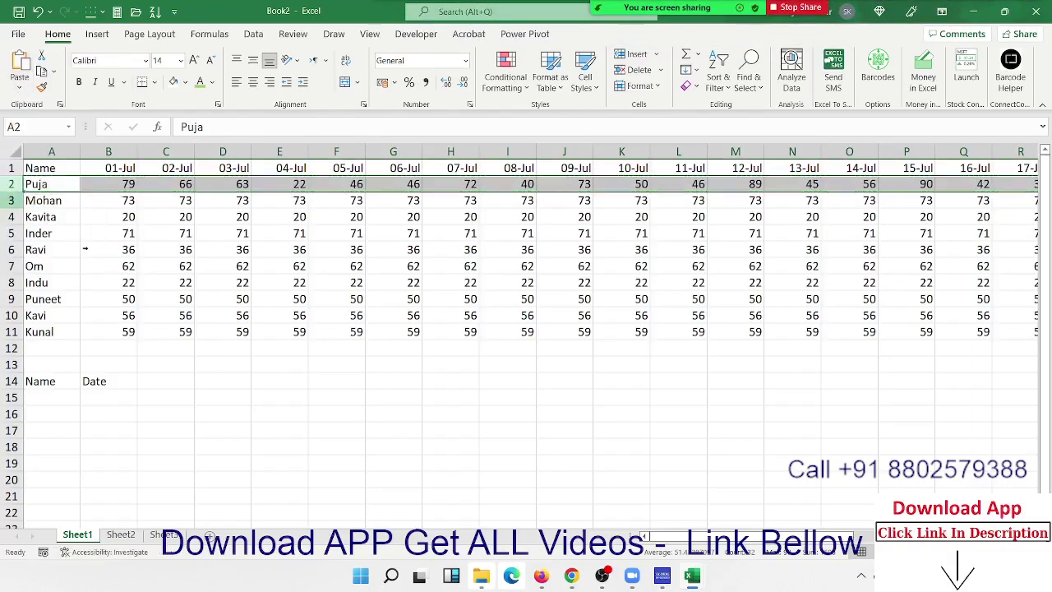
Add the Sales header in C14
left_click(132, 380)
left_click(161, 389)
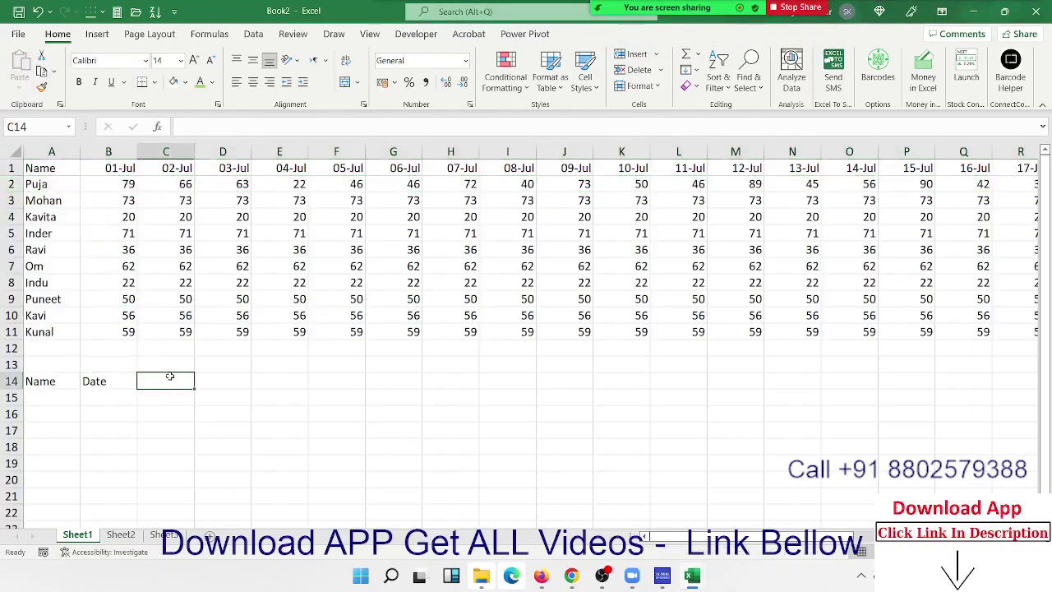
type("Sales")
key("Return")
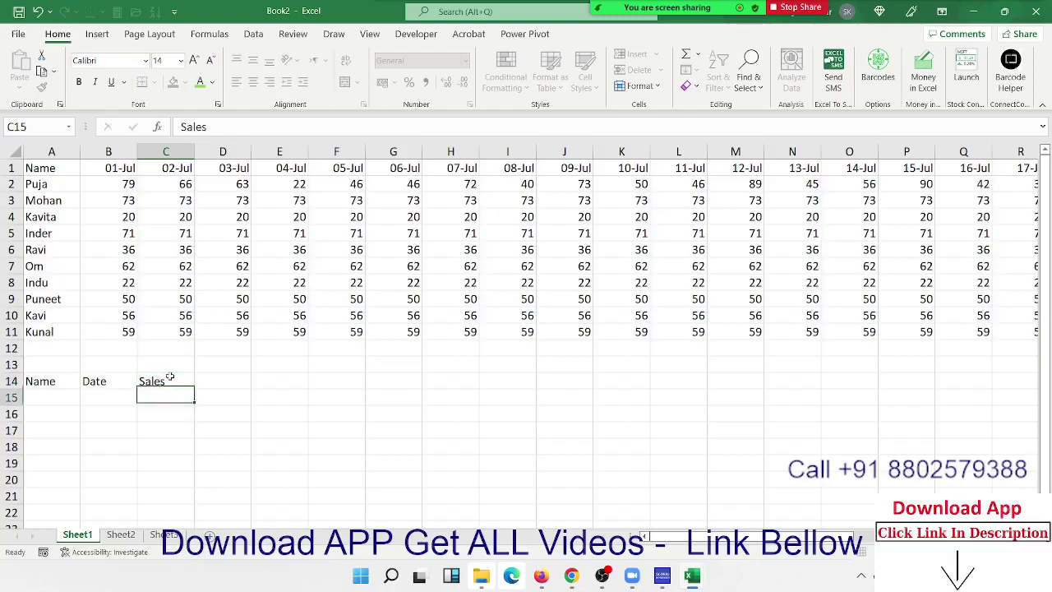
Copy the ten names in A2:A11
key("ctrl+Up")
key("ctrl+Up")
key("ctrl+Home")
key("Down")
key("ctrl+shift+Down")
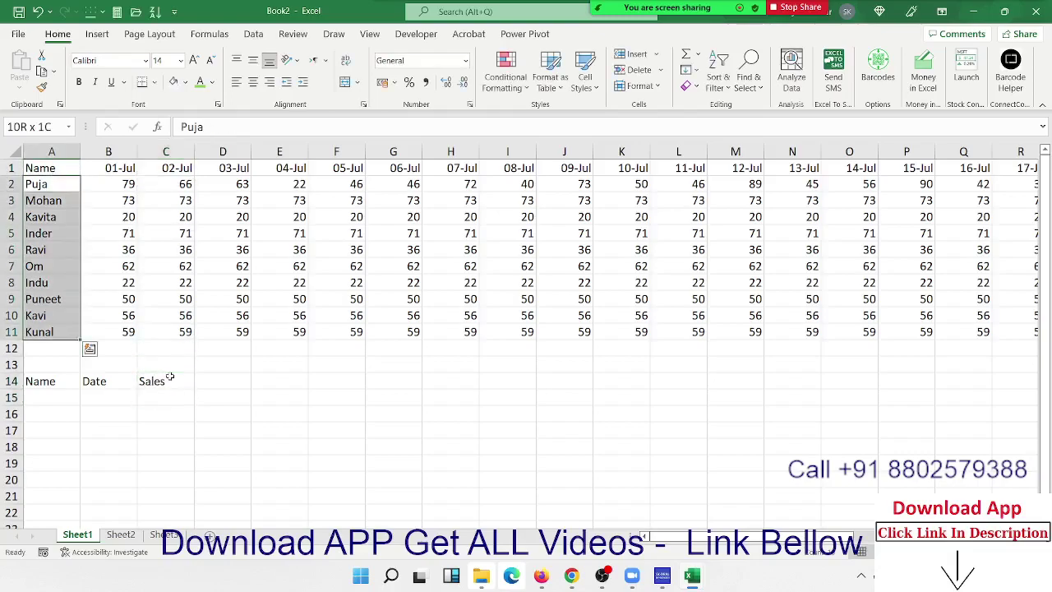
key("ctrl+c")
key("Down")
key("Down")
key("Down")
key("Down")
Paste the ten names under the Name header starting at A15
key("ctrl+Down")
key("ctrl+Down")
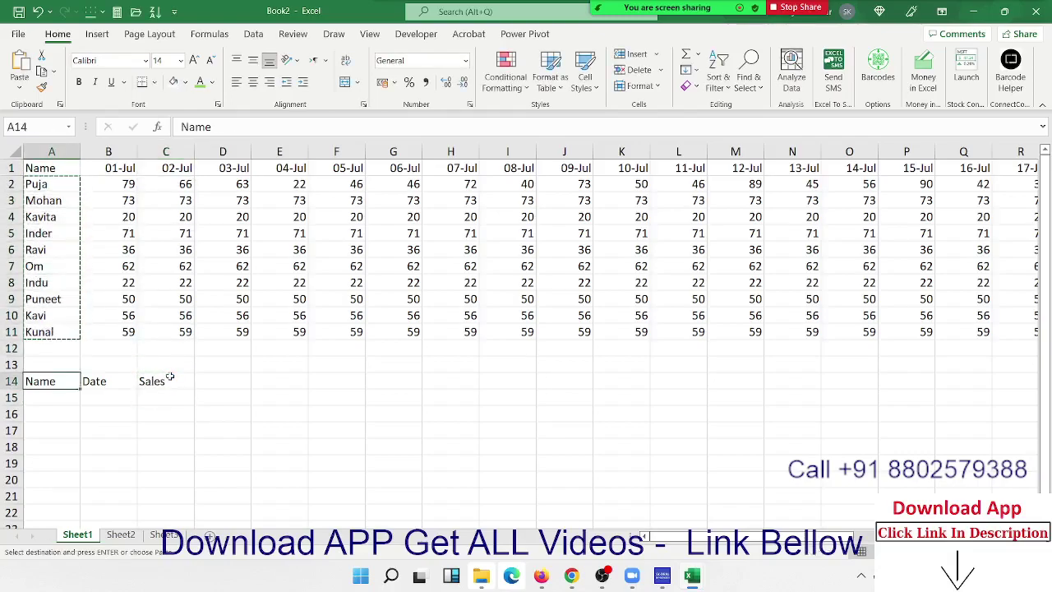
key("Down")
key("ctrl+v")
key("ctrl+Up")
key("ctrl+Up")
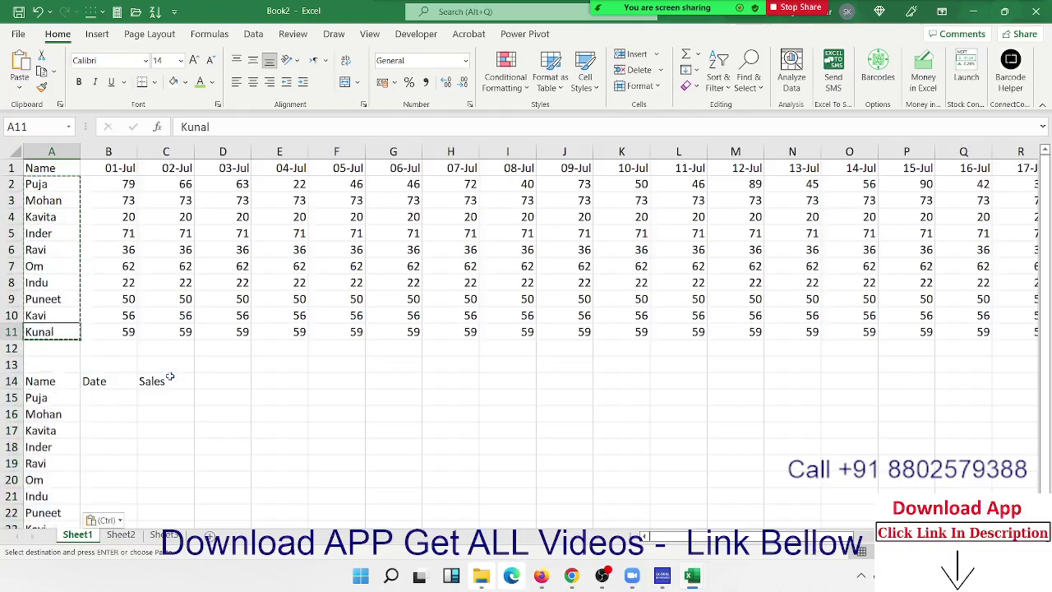
key("ctrl")
key("Escape")
Copy the 01-Jul sales into C15:C24, clearing a misplaced paste from B15:B24
key("Right")
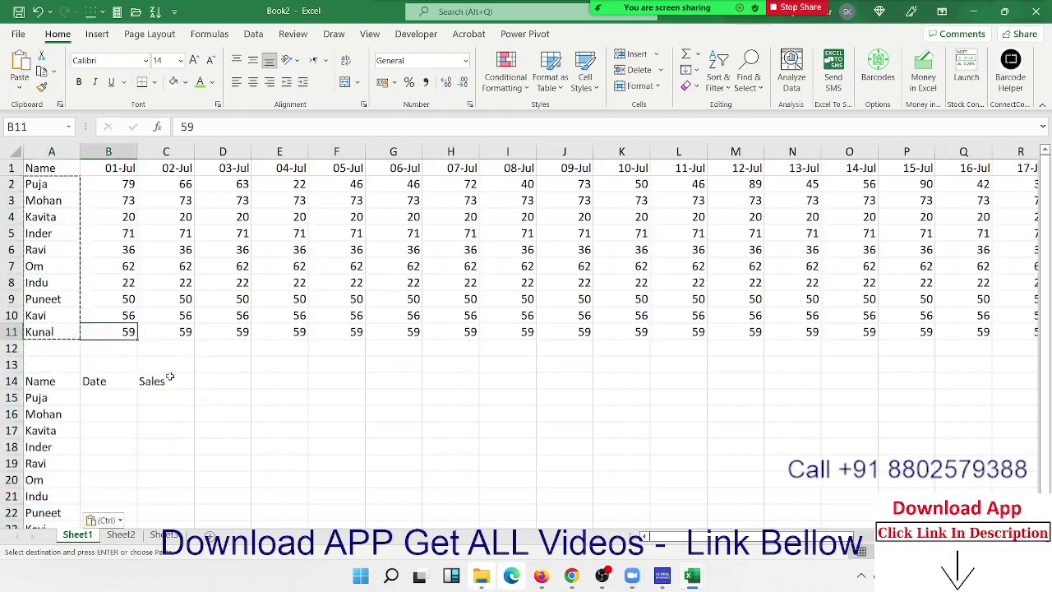
key("ctrl+shift+Up")
key("ctrl+c")
key("ctrl+Down")
key("Down")
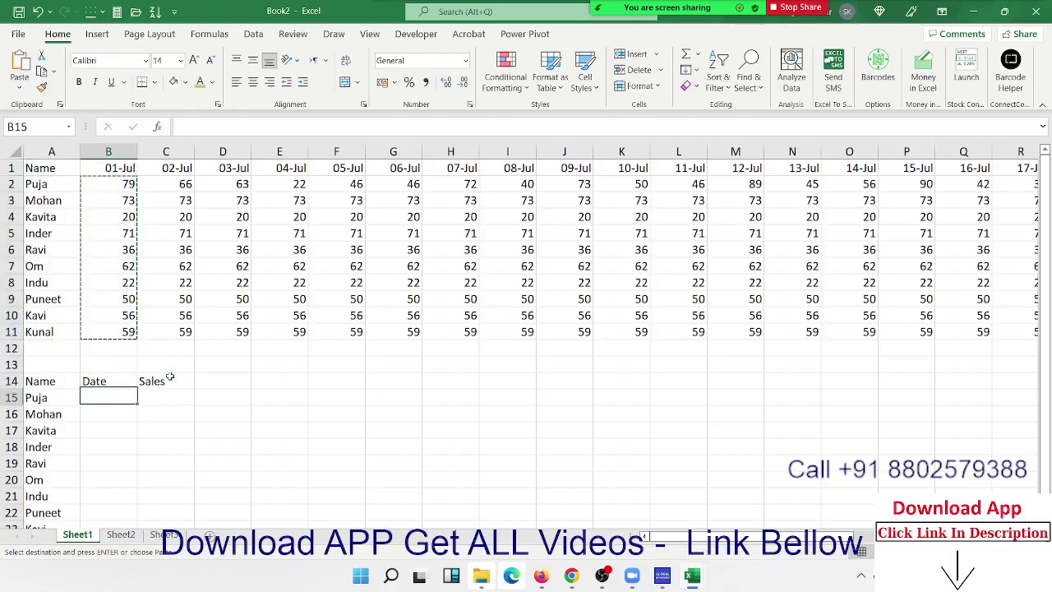
key("ctrl+v")
key("ctrl+Down")
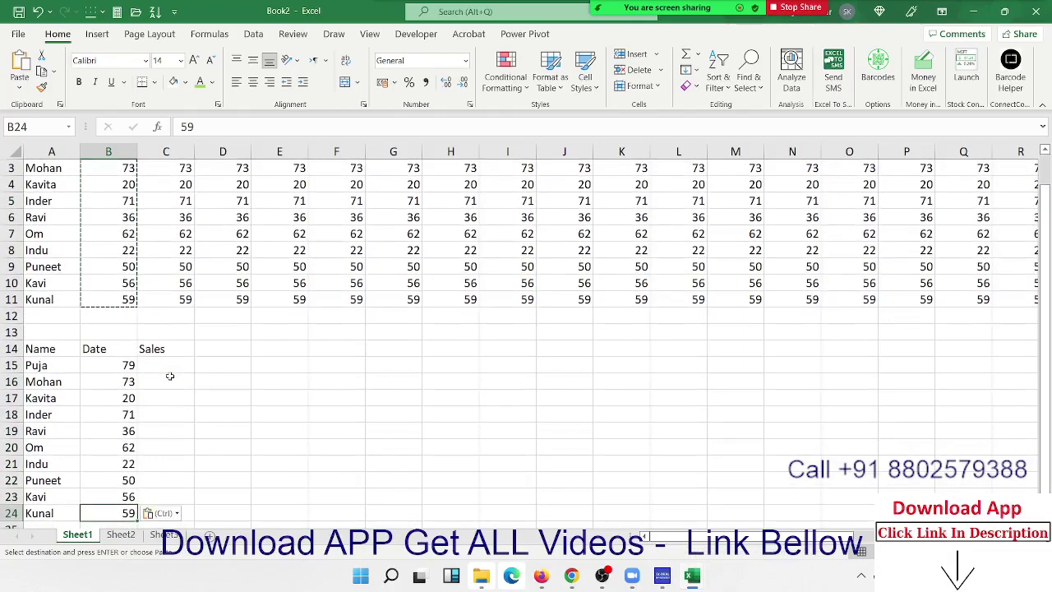
key("Up")
key("ctrl+Up")
key("Down")
key("Right")
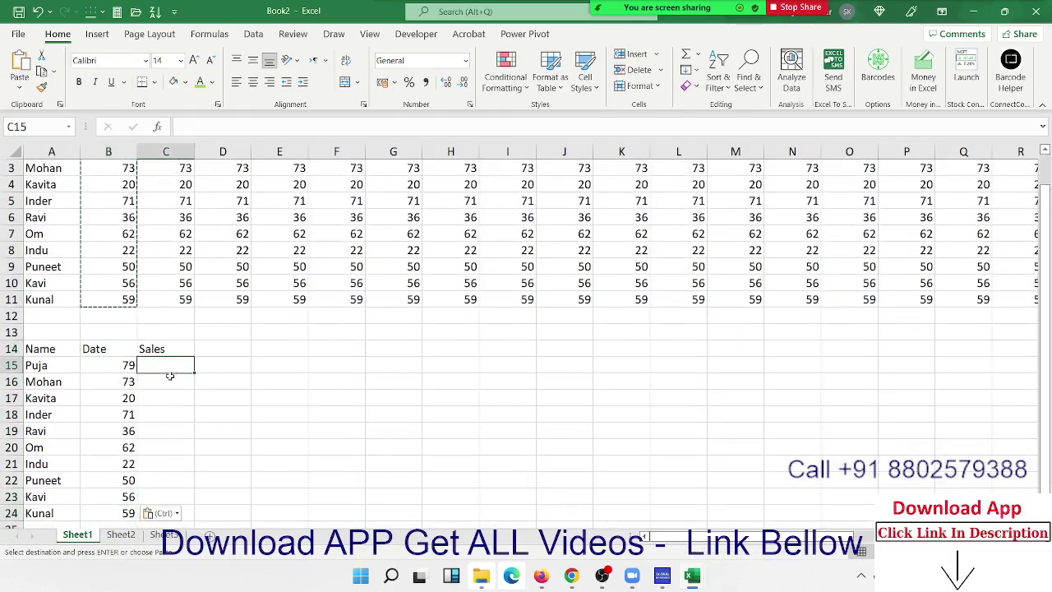
key("ctrl+v")
key("Left")
key("ctrl+shift+Down")
key("Delete")
Fill B15:B24 with the 01-Jul date copied from B1
key("ctrl+Up")
key("ctrl+Up")
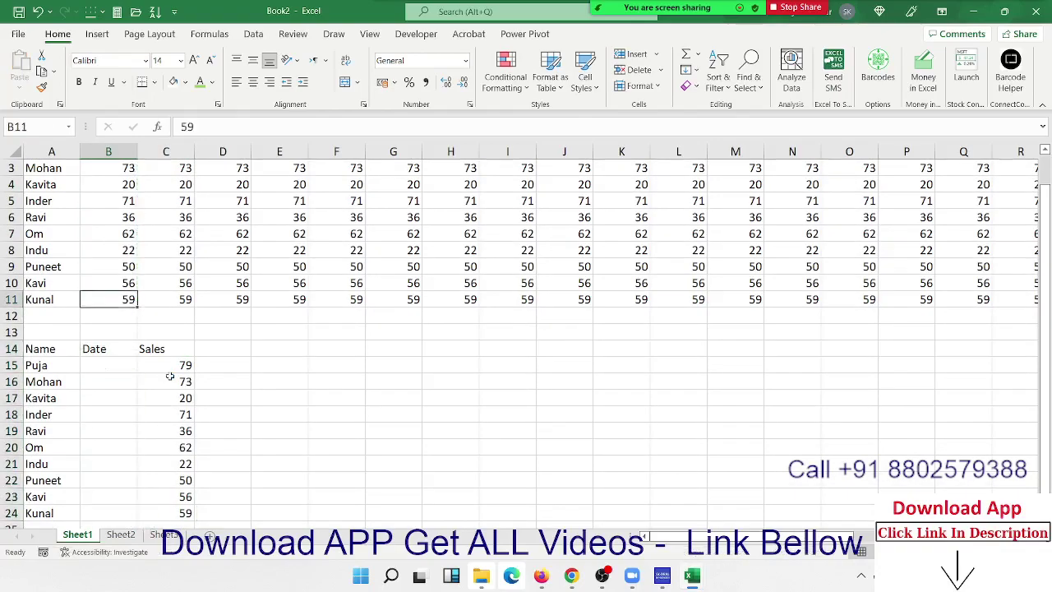
key("ctrl+Up")
key("ctrl+c")
key("Down")
key("Down")
key("Down")
key("Down")
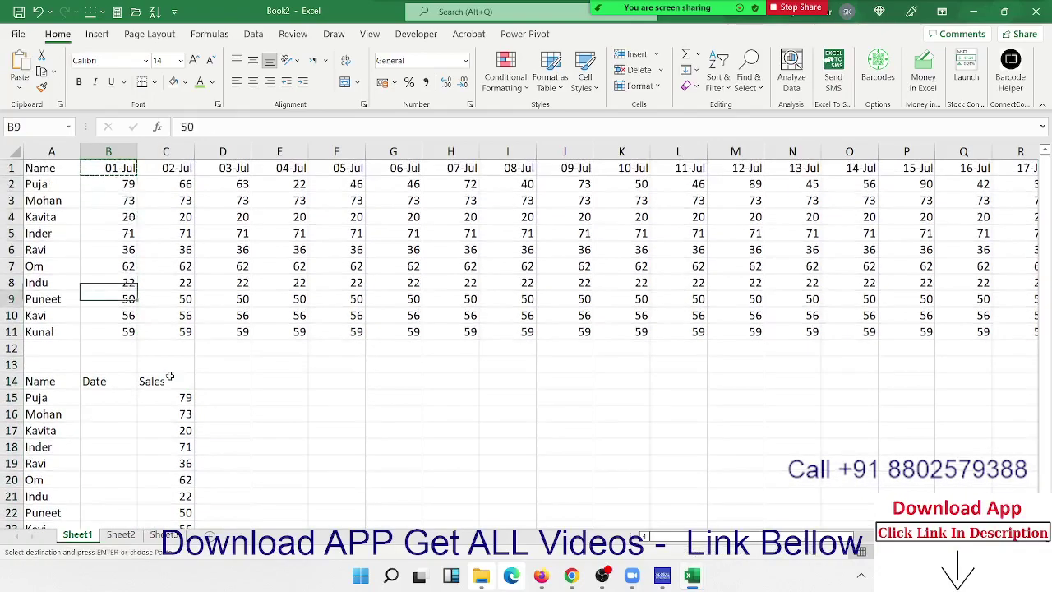
key("Down")
key("Down")
key("Down")
key("Up")
key("Up")
key("shift+Down")
key("shift+Down")
key("shift+Down")
key("shift+Down")
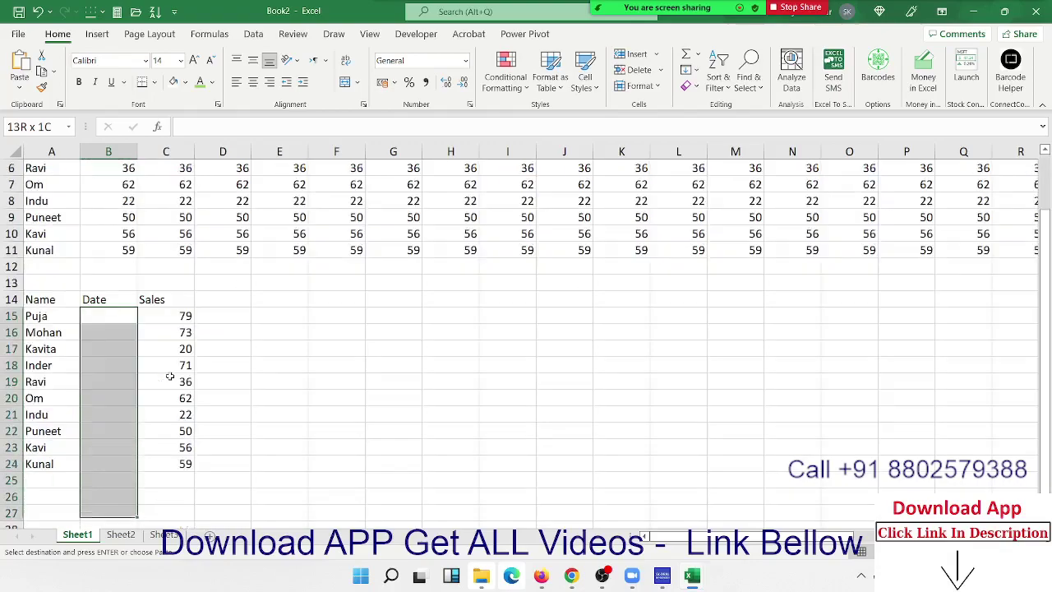
key("shift+Down")
key("shift+Down")
key("shift+Down")
key("shift+Up")
key("shift+Up")
key("shift+Up")
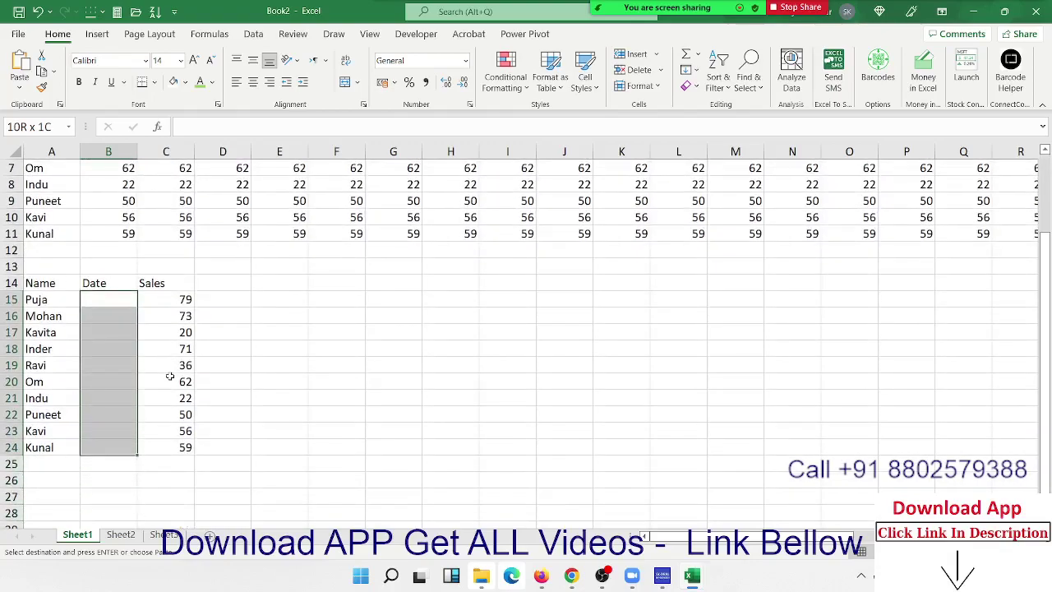
key("ctrl+v")
Copy the ten names again and move to the first empty row below the list
key("Up")
key("Up")
key("Up")
key("Up")
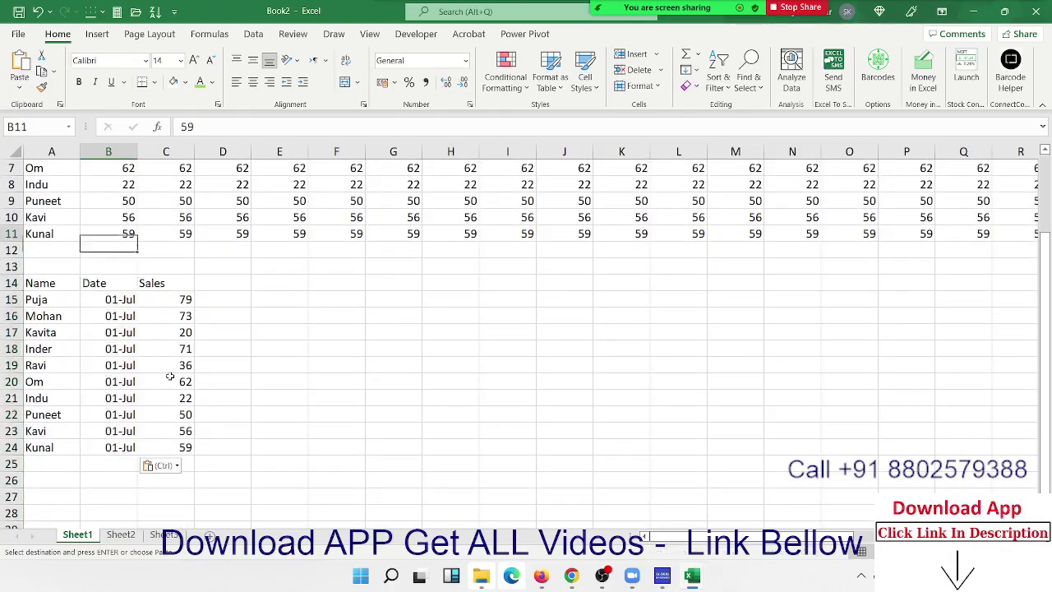
key("Up")
key("Up")
key("Up")
key("Left")
key("Down")
key("shift+Down")
key("shift+Down")
key("shift+Down")
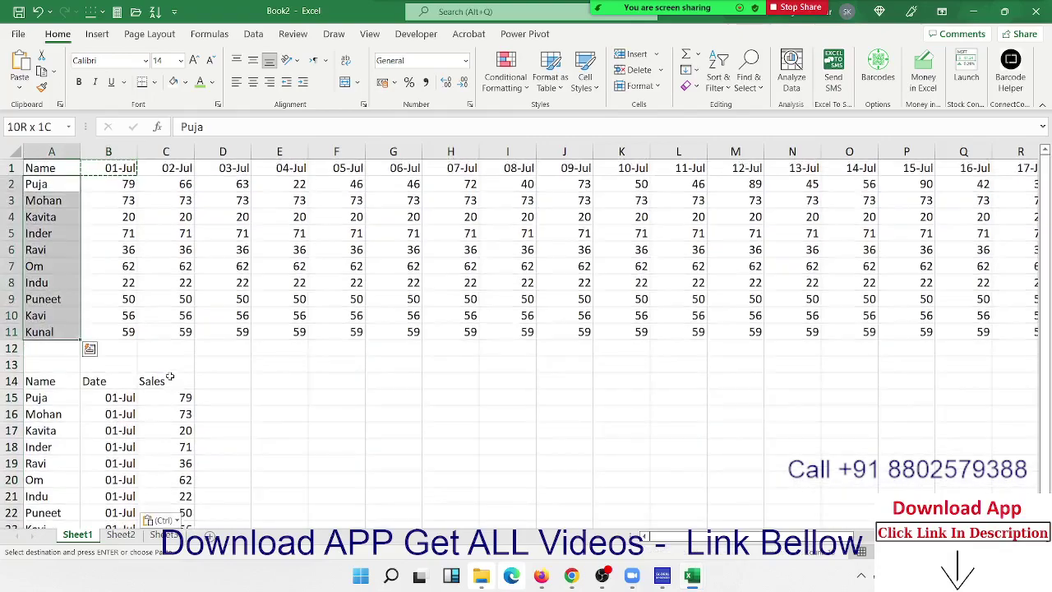
key("ctrl+c")
key("Down")
key("Down")
key("Down")
key("Down")
key("Down")
key("Down")
key("Down")
key("Down")
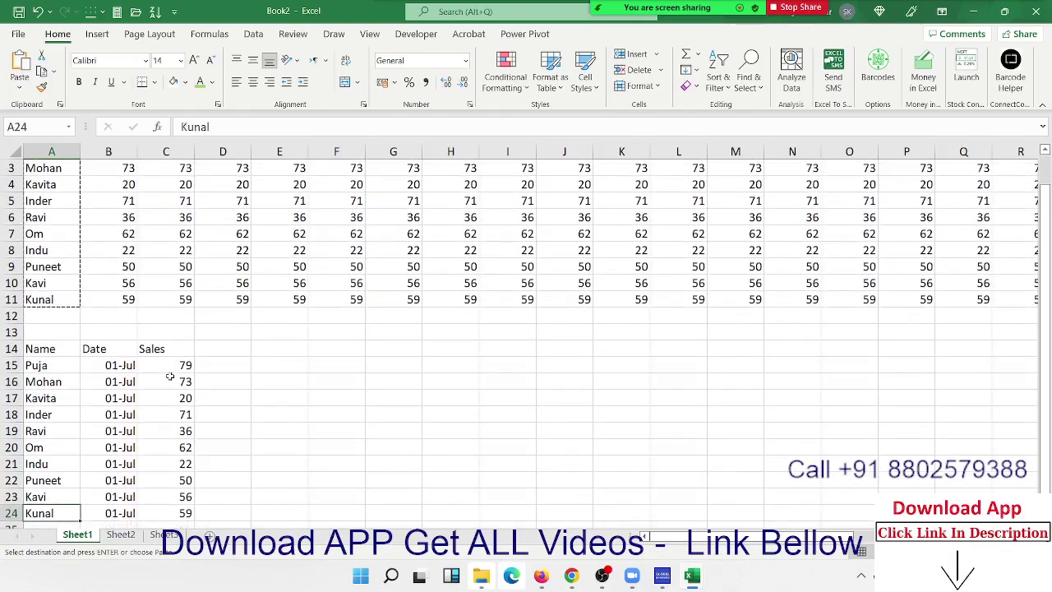
key("Down")
Paste the ten names again at A25 and fill B25:B34 with the 02-Jul date
key("ctrl+v")
key("Up")
key("Up")
key("Up")
key("Up")
key("Up")
key("Up")
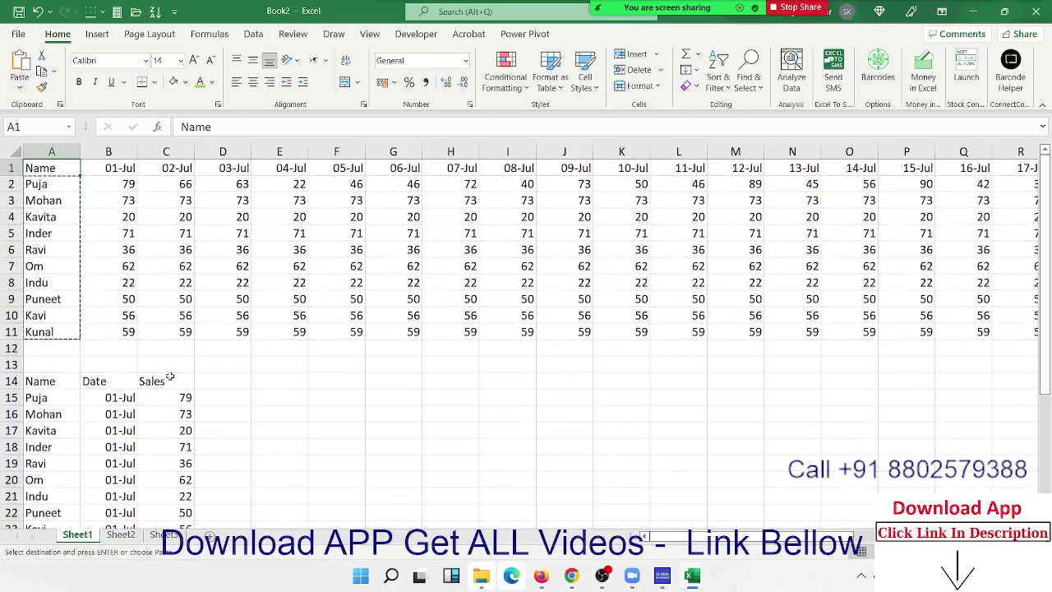
key("Right")
key("Right")
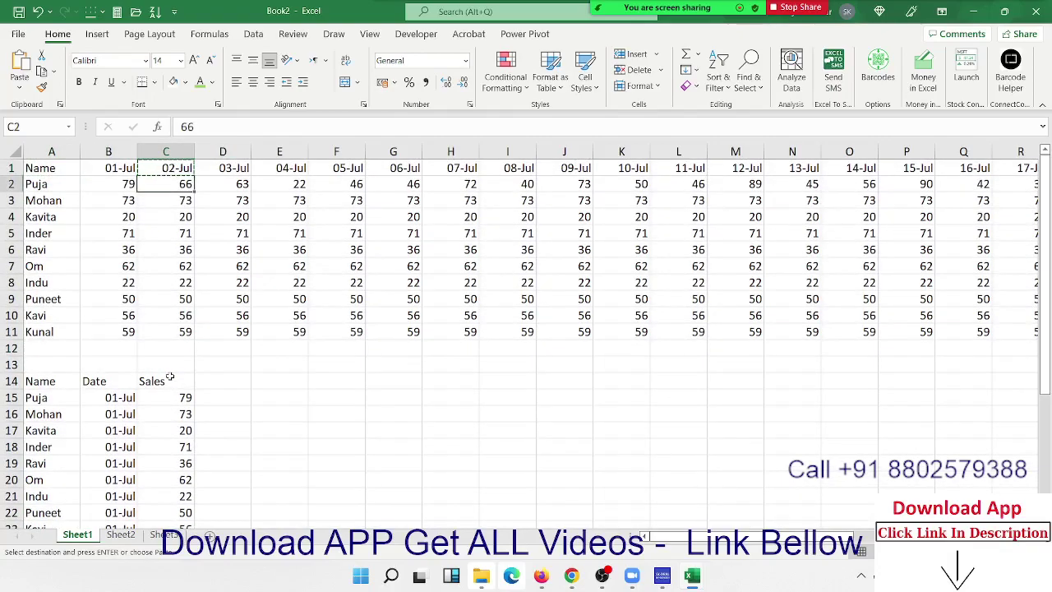
key("Down")
key("Down")
key("Down")
key("Down")
key("Down")
key("Down")
key("Down")
key("Down")
key("Down")
key("Left")
key("Up")
key("Up")
key("Up")
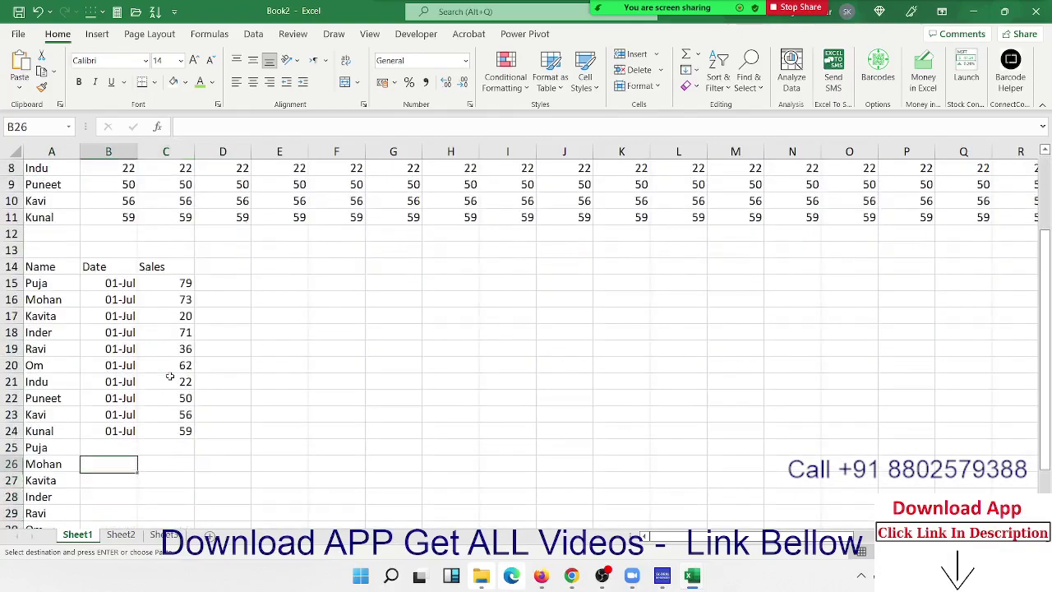
key("Up")
key("shift+Down")
key("shift+Down")
key("shift+Down")
key("shift+Down")
key("shift+Down")
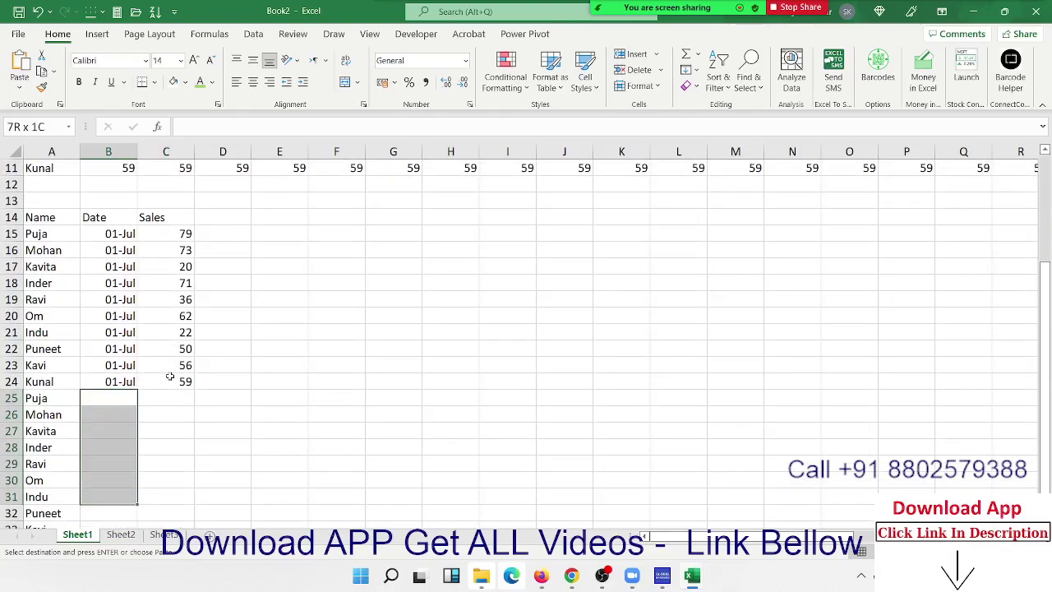
key("shift+Down")
key("shift+Down")
key("shift+Down")
key("shift+Down")
key("ctrl+v")
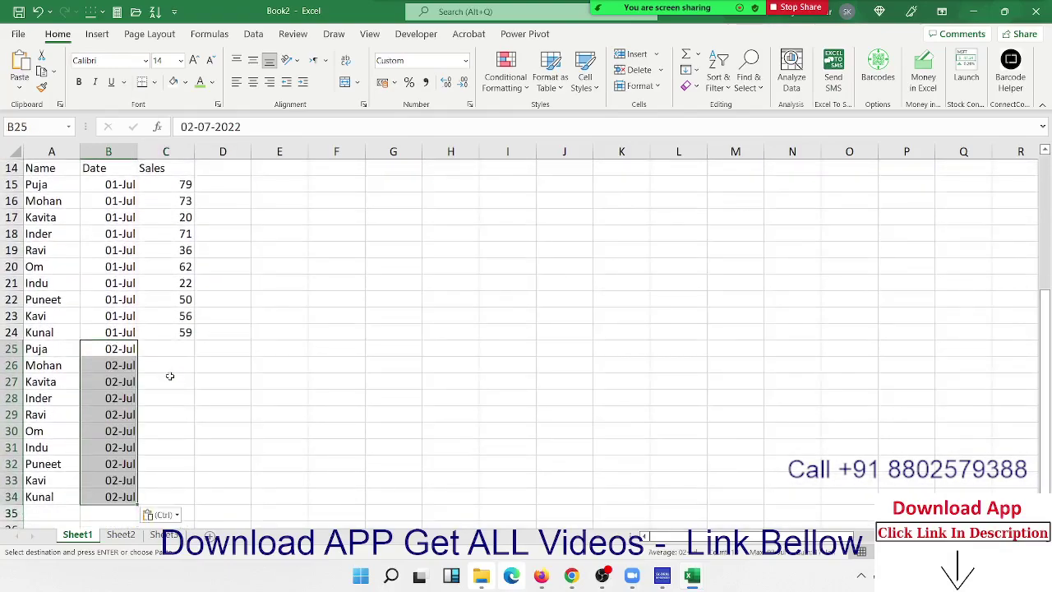
Copy each person's 02-Jul sales from column C into C25:C34
key("ctrl+Up")
key("ctrl+Up")
key("ctrl+Up")
key("Right")
key("Down")
key("ctrl+shift+Down")
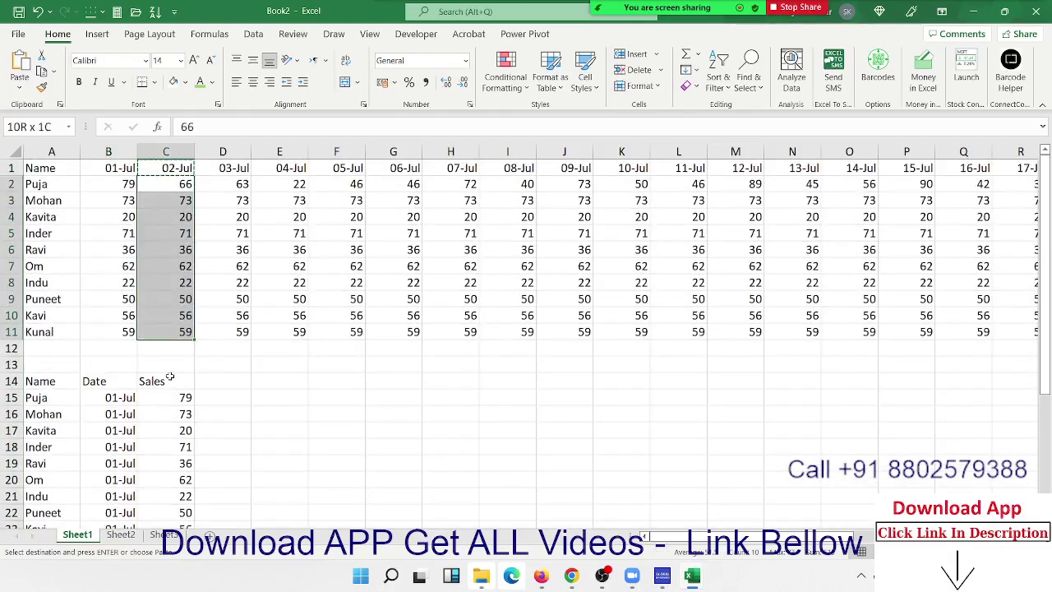
key("ctrl+c")
key("Down")
key("ctrl+Down")
key("Down")
key("ctrl+Down")
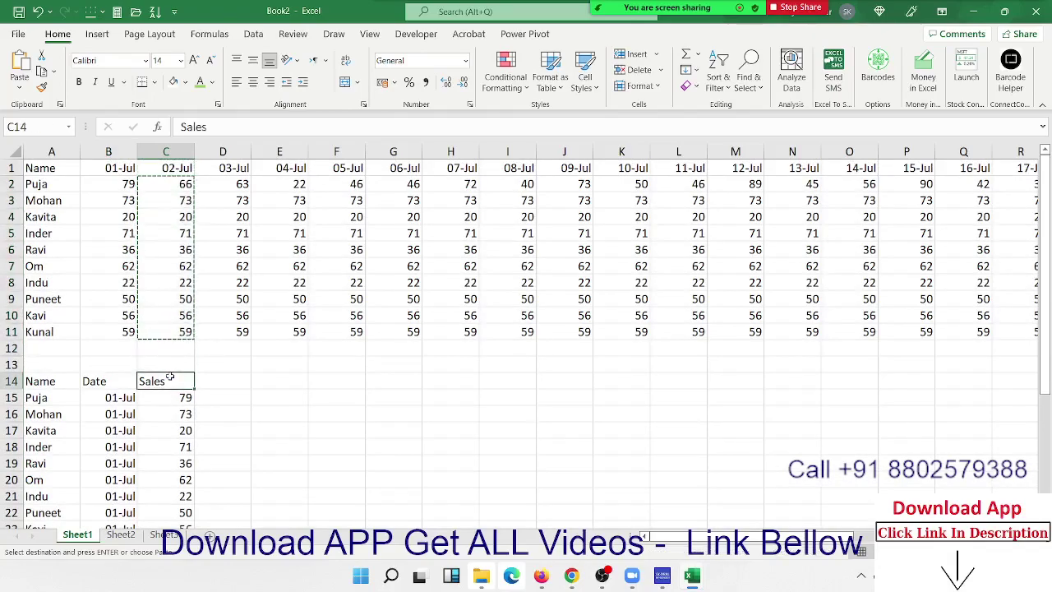
key("ctrl+Down")
key("Down")
key("ctrl+v")
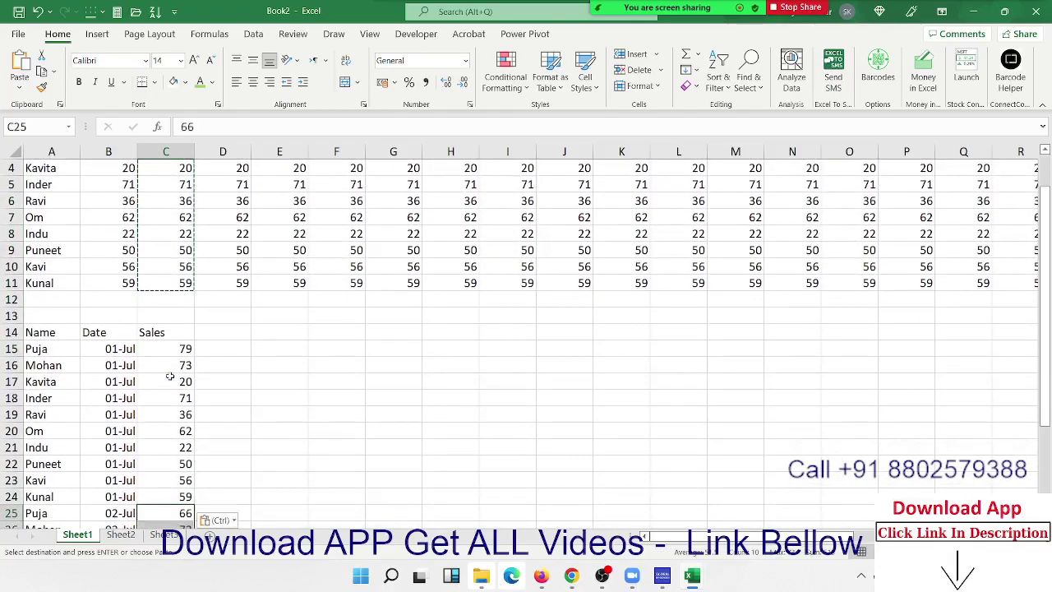
Select the whole manual Name/Date/Sales list from A14 to C34 and delete it
key("ctrl+Down")
key("ctrl+shift+Left")
key("ctrl+shift+Up")
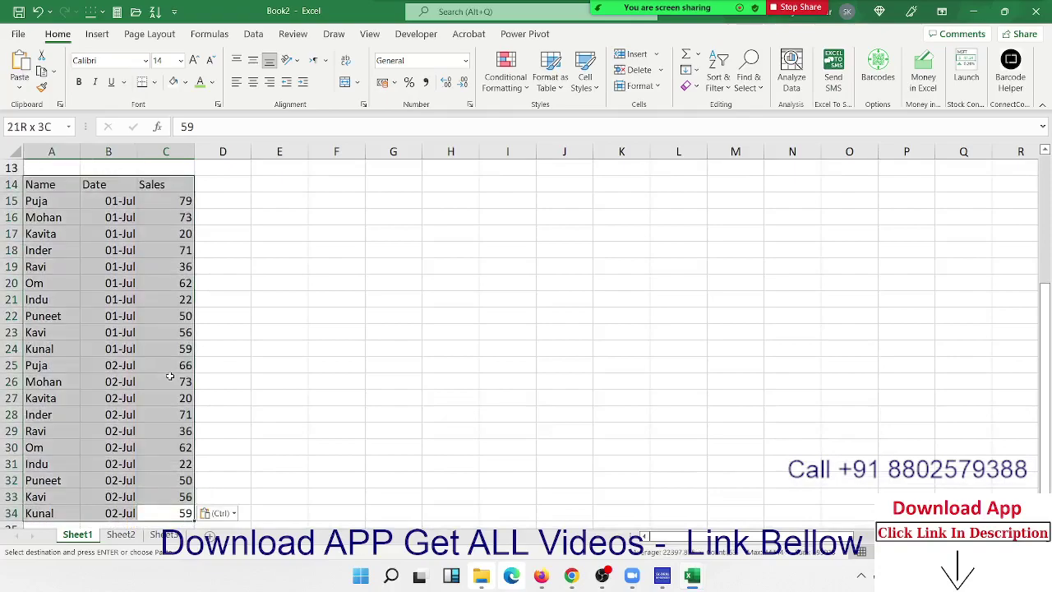
key("Delete")
key("ctrl+Up")
key("ctrl+Up")
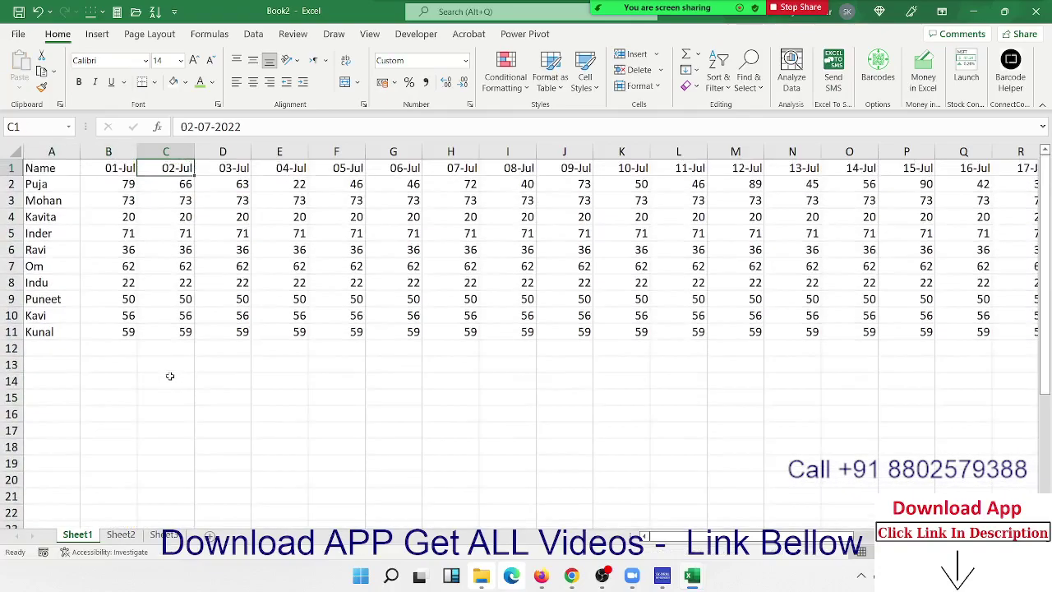
Select the full sales table A1:AF11, from Name through the 31-Jul column
key("ctrl+Left")
key("ctrl+shift+Right")
key("ctrl+shift+Down")
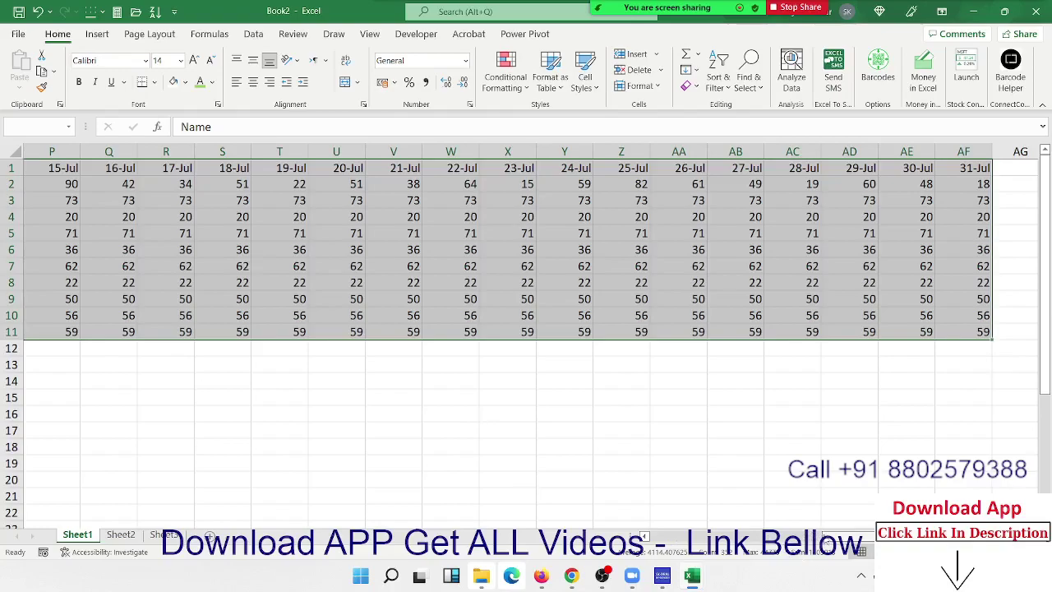
left_click_drag(847, 535, 674, 536)
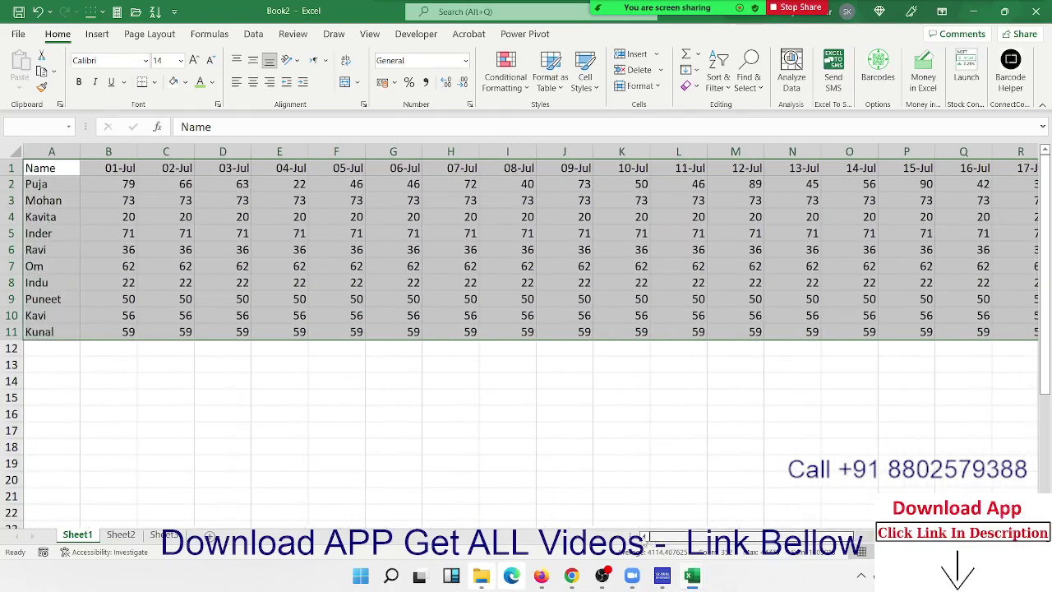
Import the sheet range with Get Data From Table/Range, prompting Create Table for $A$1:$AF$11
left_click(253, 34)
left_click(19, 74)
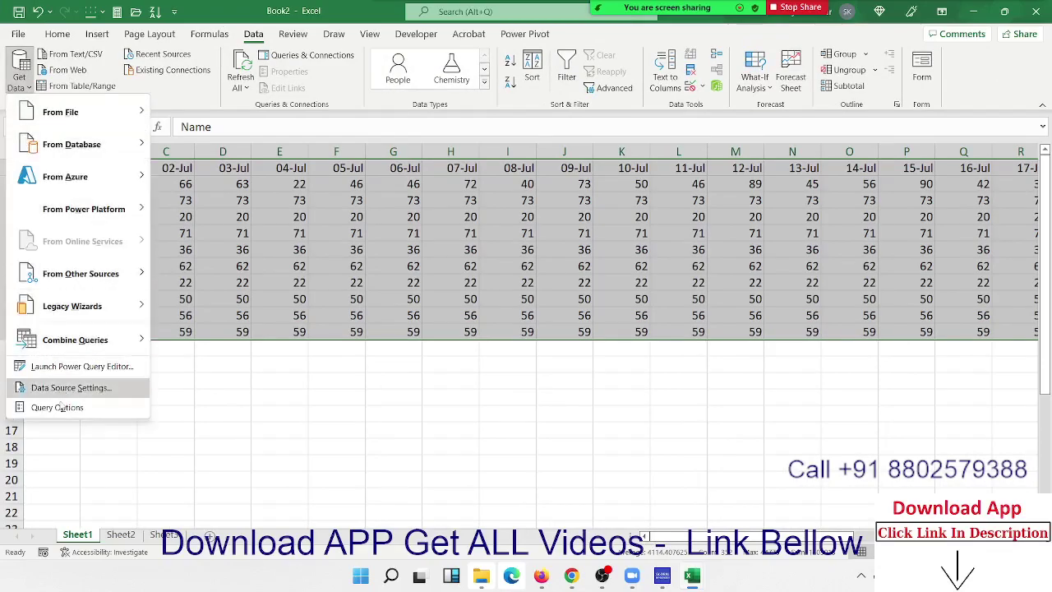
left_click(216, 284)
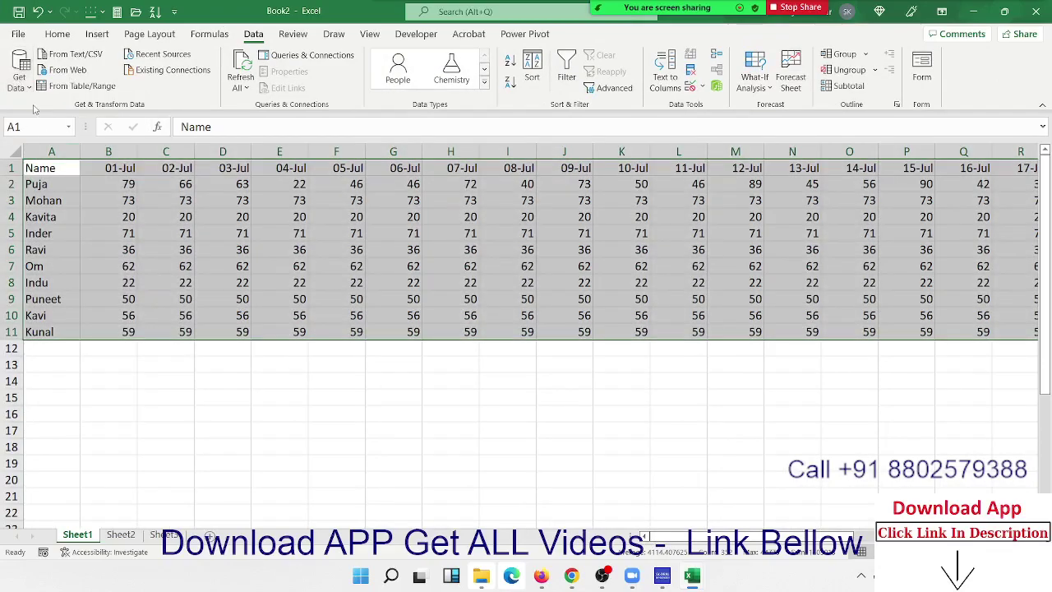
left_click(19, 78)
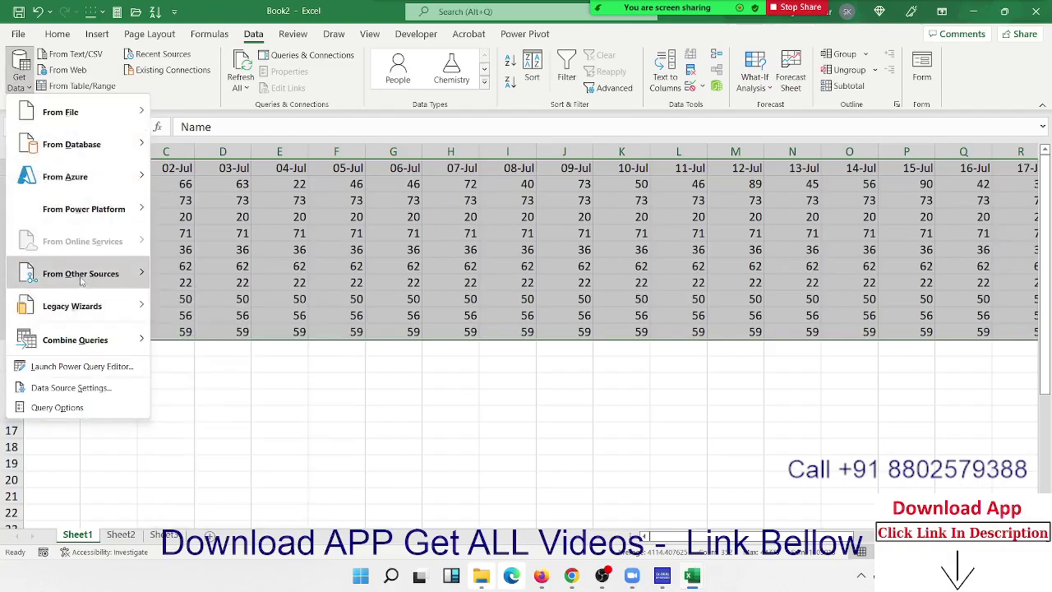
mouse_move(81, 274)
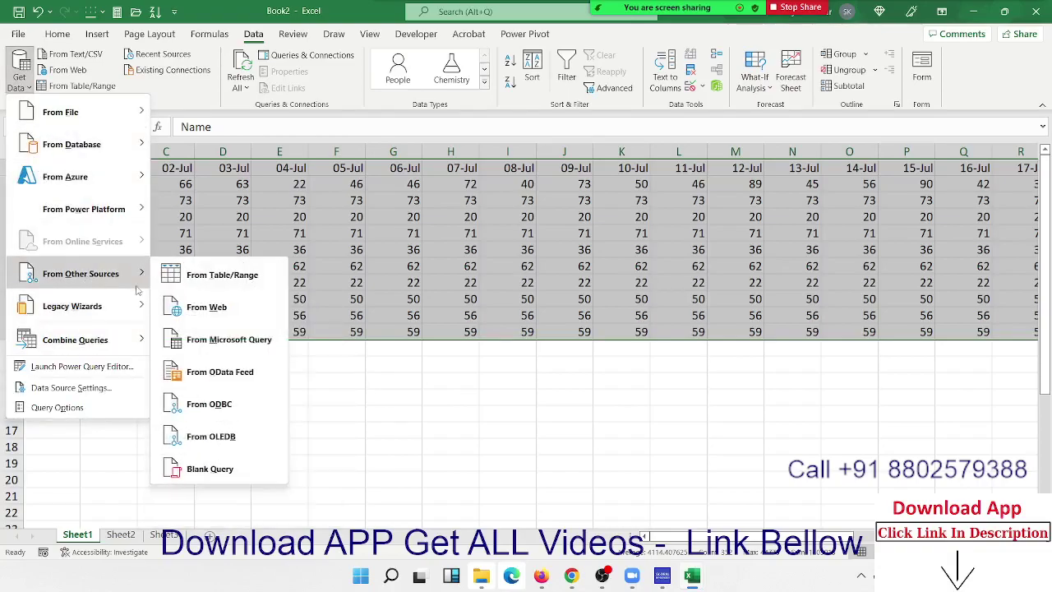
left_click(187, 282)
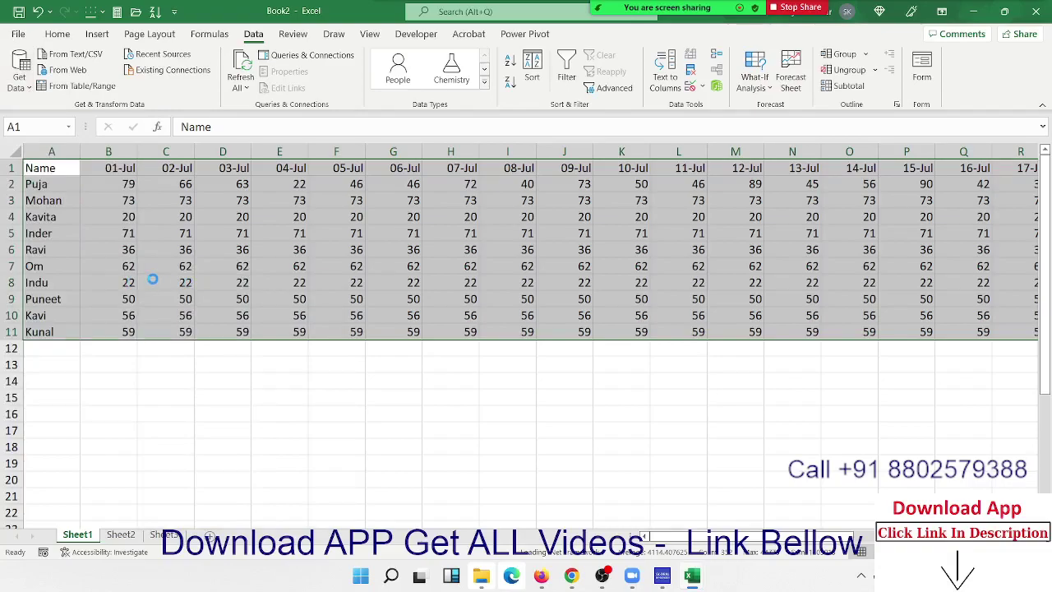
key("ctrl+t")
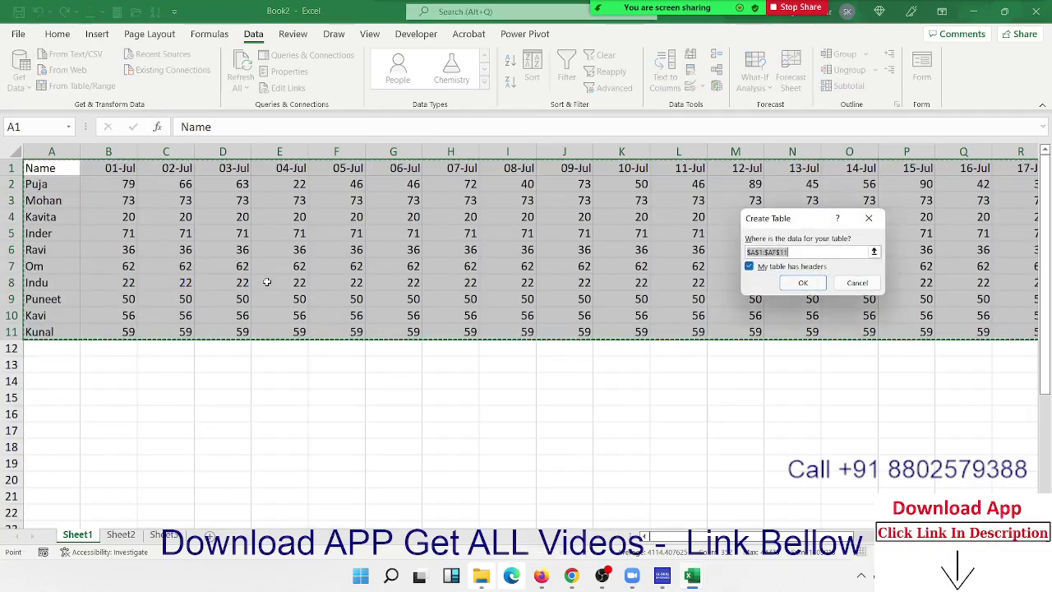
Convert A1:AF11 into Table1 and select the 01-Jul through 31-Jul columns in Power Query
left_click(795, 280)
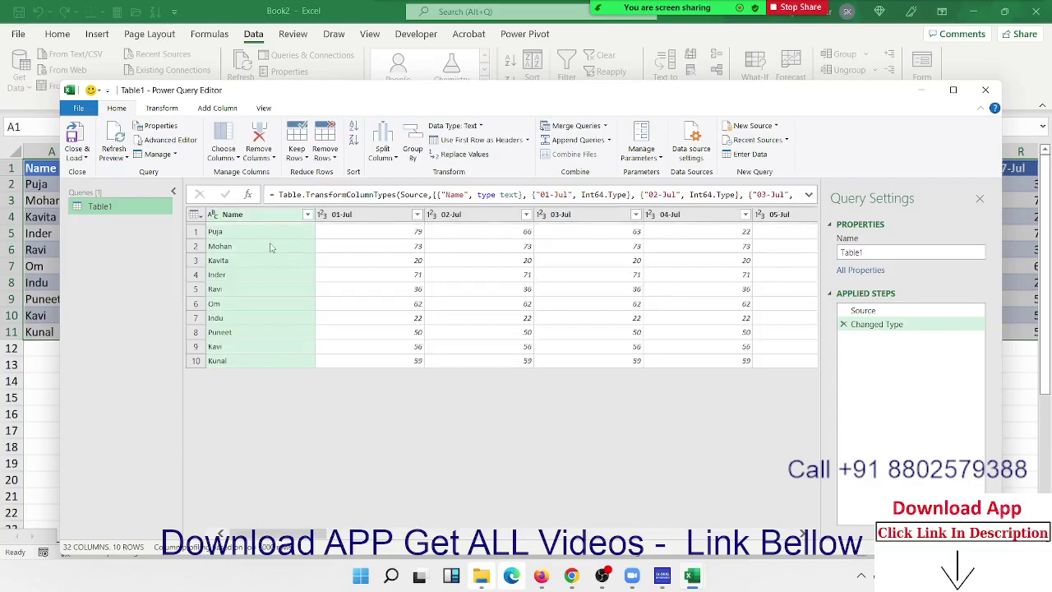
left_click(268, 246)
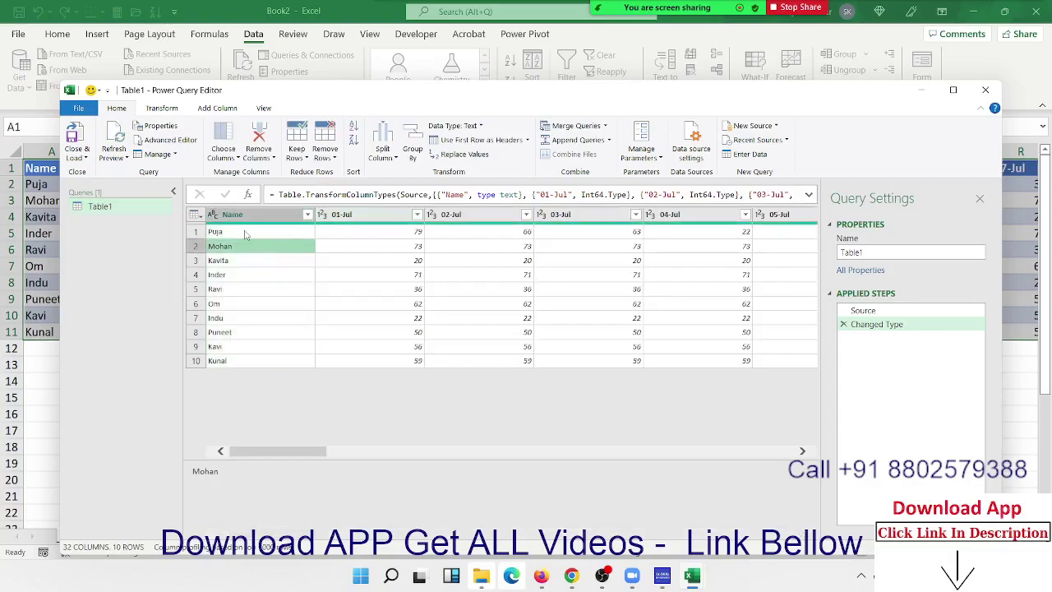
left_click(245, 233)
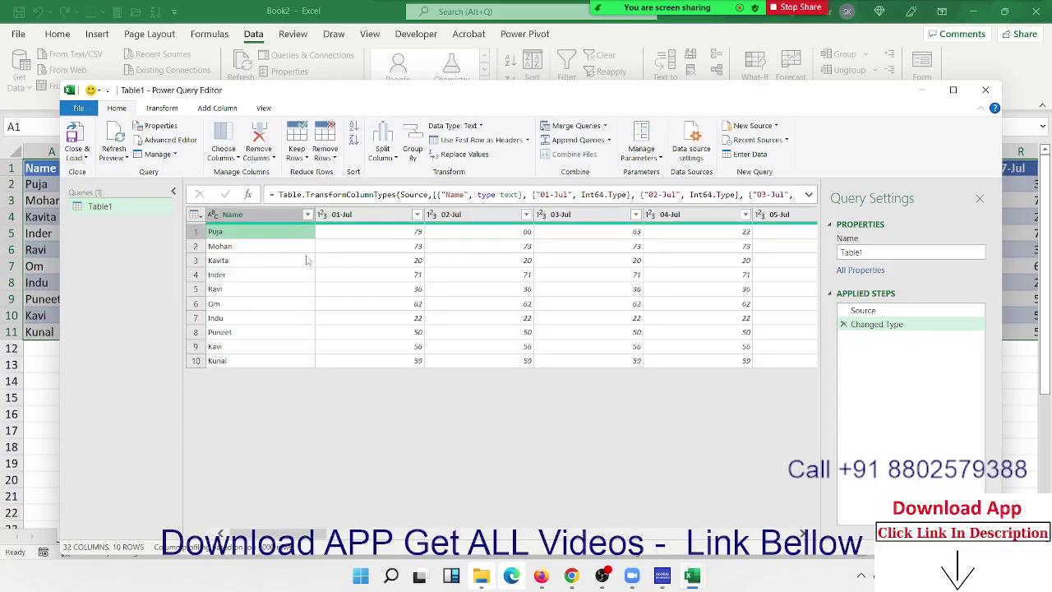
left_click(347, 216)
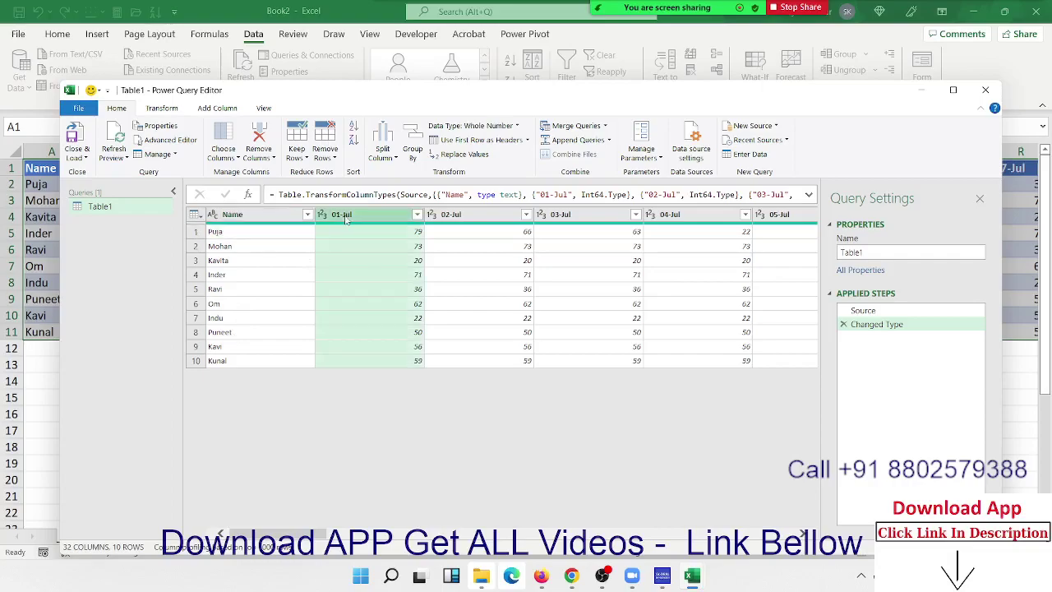
key("shift+Right")
key("shift+Right")
key("shift+Right")
key("shift+Right")
key("shift+Right")
key("shift+Right")
key("shift+Right")
key("shift+Right")
key("shift+Right")
key("shift+Right")
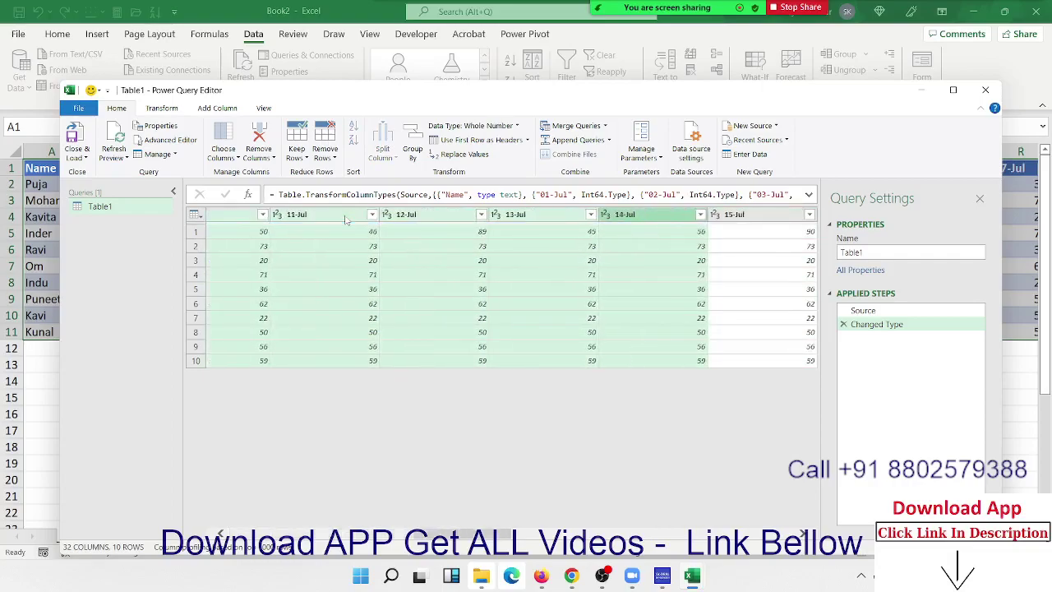
key("shift+Right")
key("shift+Right")
key("shift+Right")
key("shift+Right")
key("shift+Right")
key("shift+Right")
key("shift+Right")
key("shift+Right")
key("shift+Right")
key("shift+Right")
key("shift+Right")
key("shift+Right")
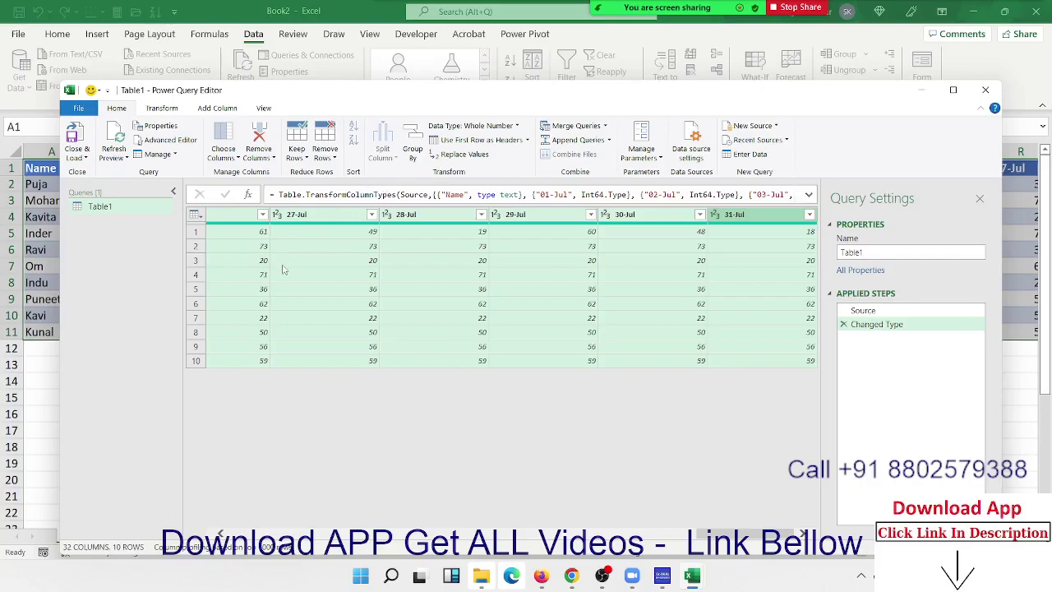
Bring up the Transform commands and the Unpivot Columns dropdown choices
left_click(162, 108)
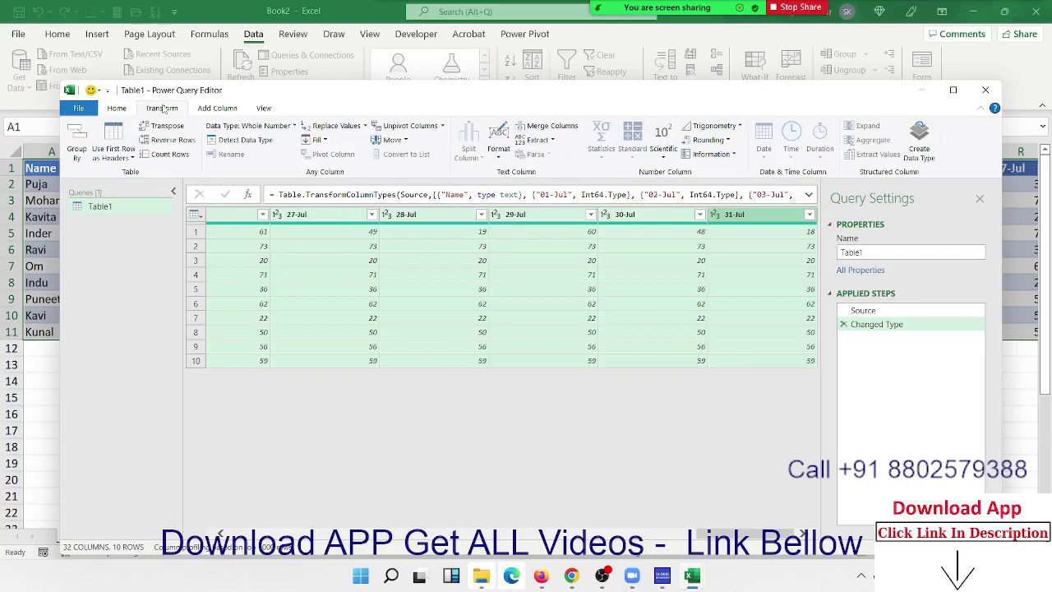
left_click(120, 111)
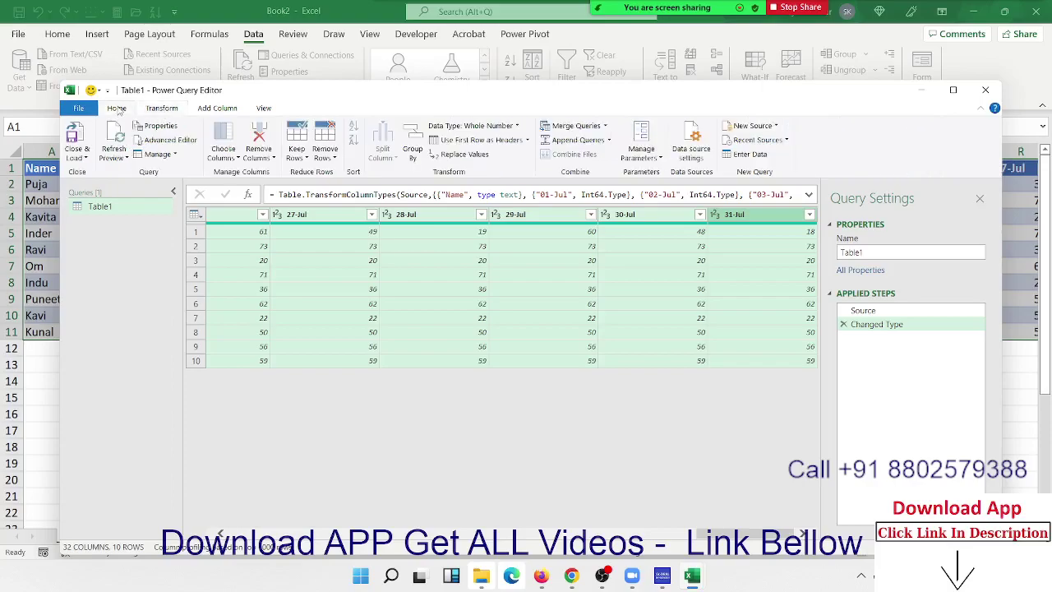
left_click(160, 110)
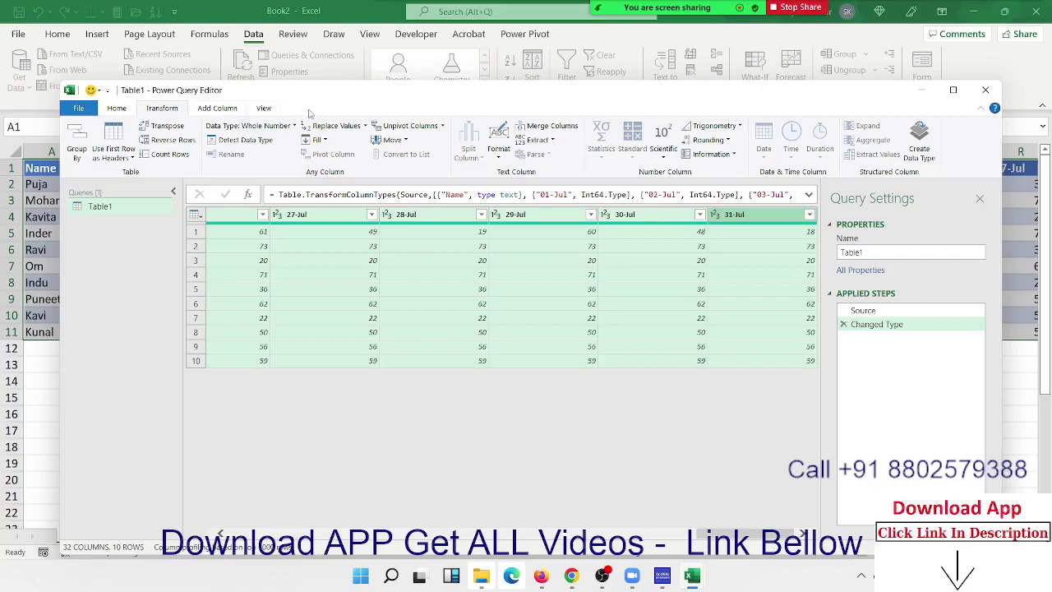
left_click(443, 126)
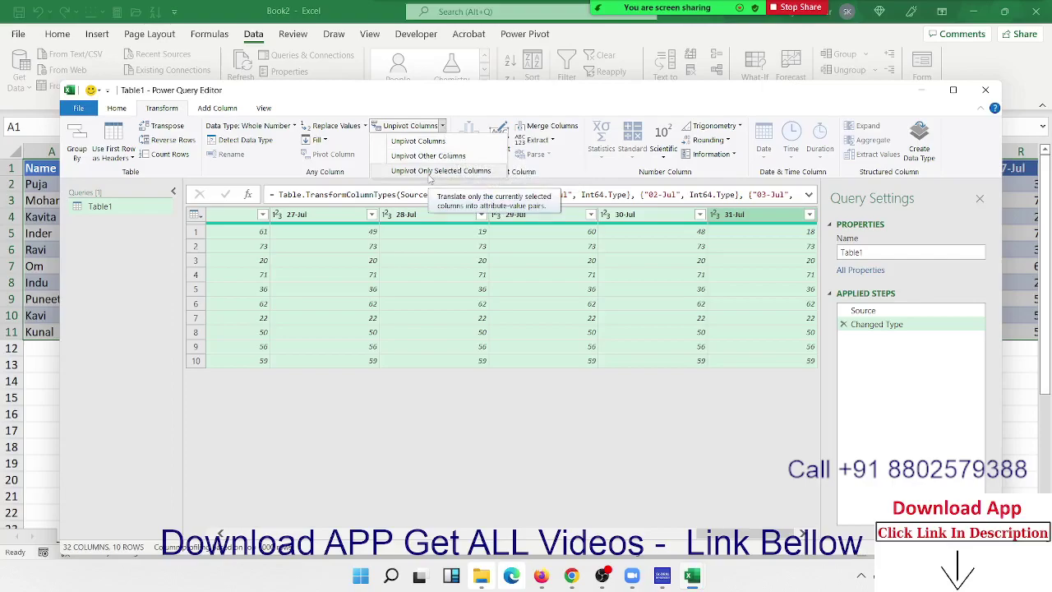
Unpivot the other columns, keeping Name, into Attribute and Value rows
left_click(476, 109)
left_click(426, 132)
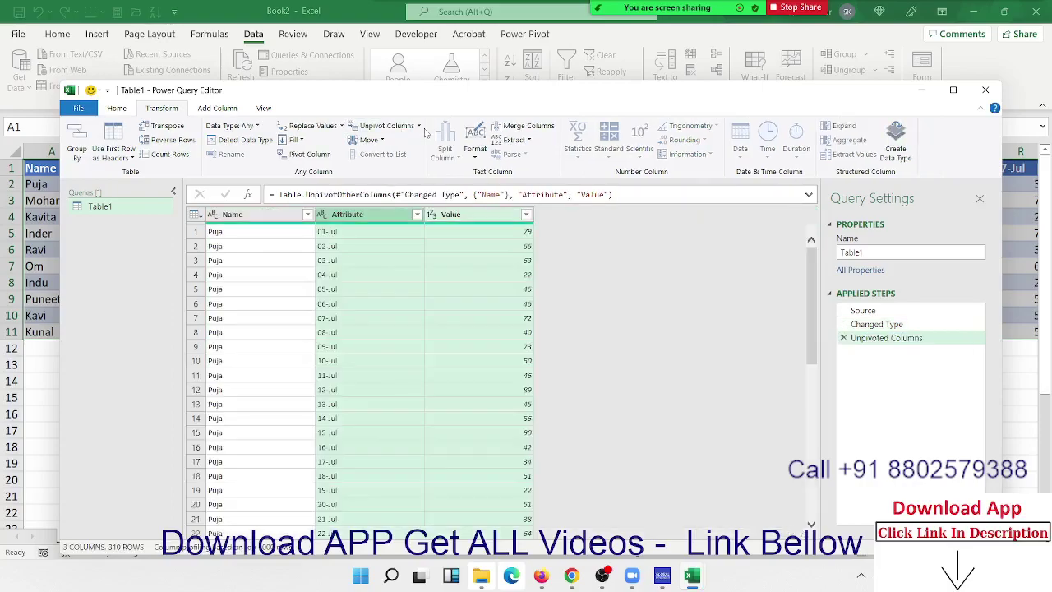
left_click(300, 236)
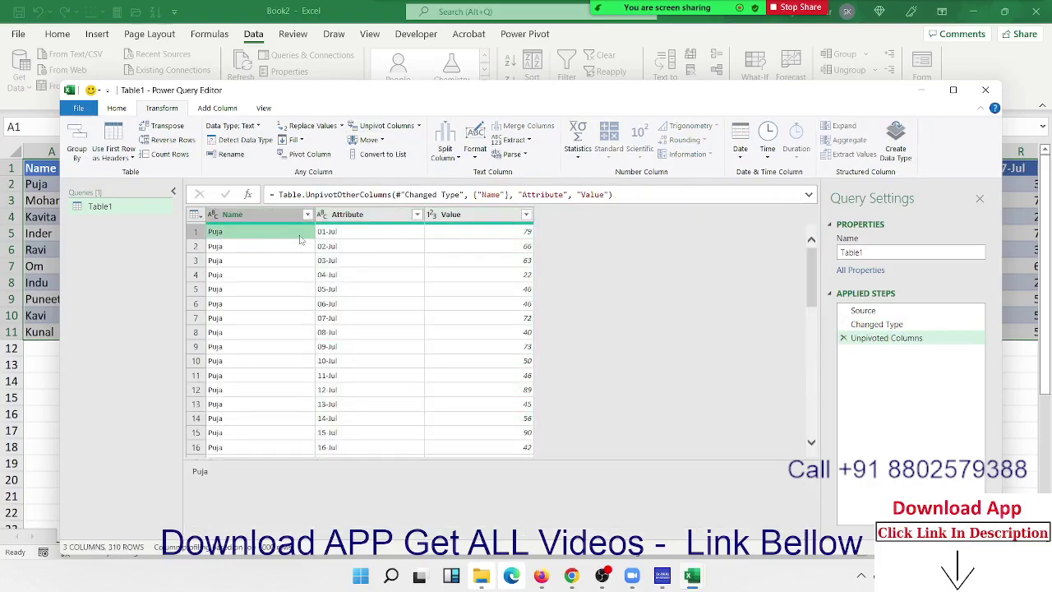
left_click(341, 235)
Review the 310 unpivoted rows, checking the Value column
scroll(343, 246, "down", 5)
scroll(344, 255, "down", 10)
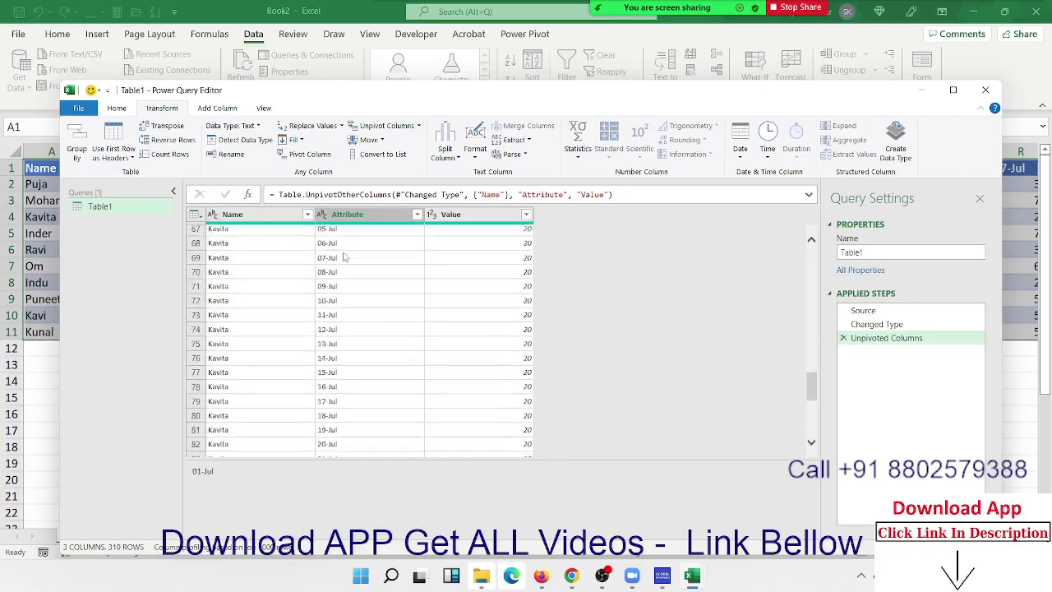
scroll(345, 263, "down", 5)
scroll(345, 261, "up", 5)
scroll(345, 261, "up", 15)
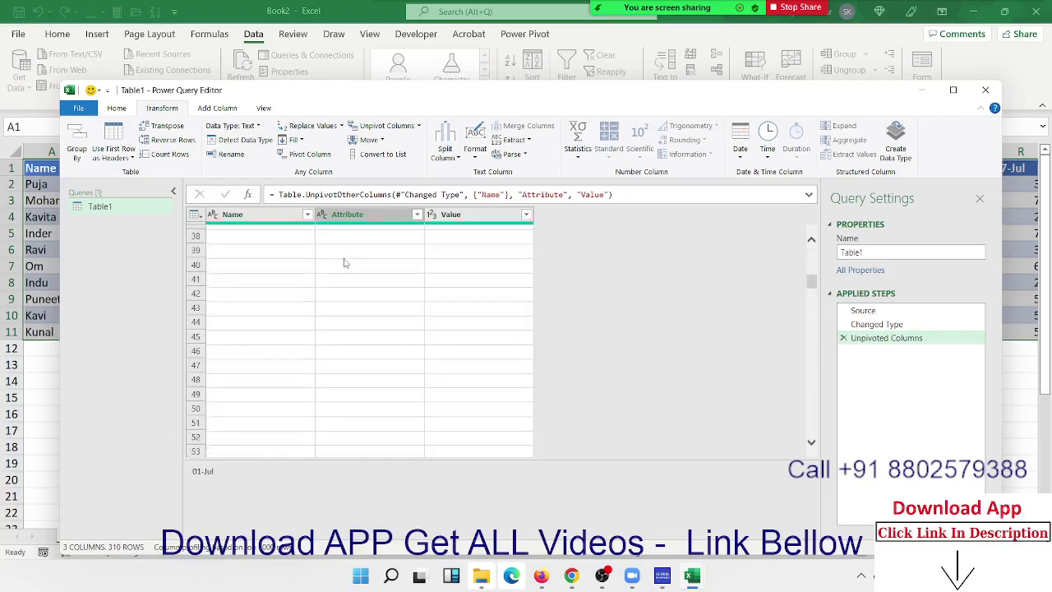
left_click(466, 217)
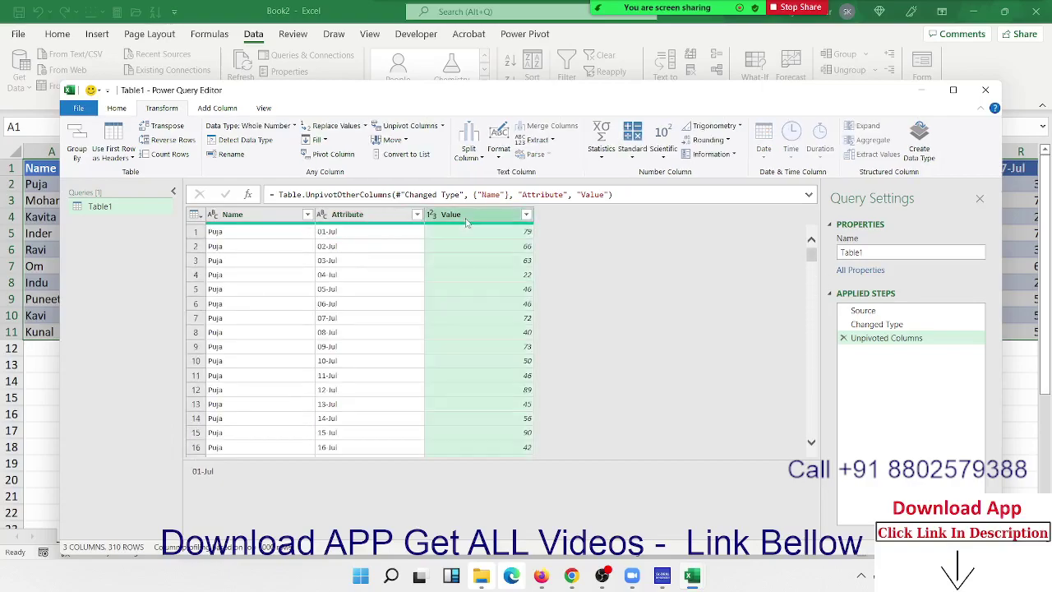
scroll(337, 307, "down", 13)
scroll(337, 307, "down", 15)
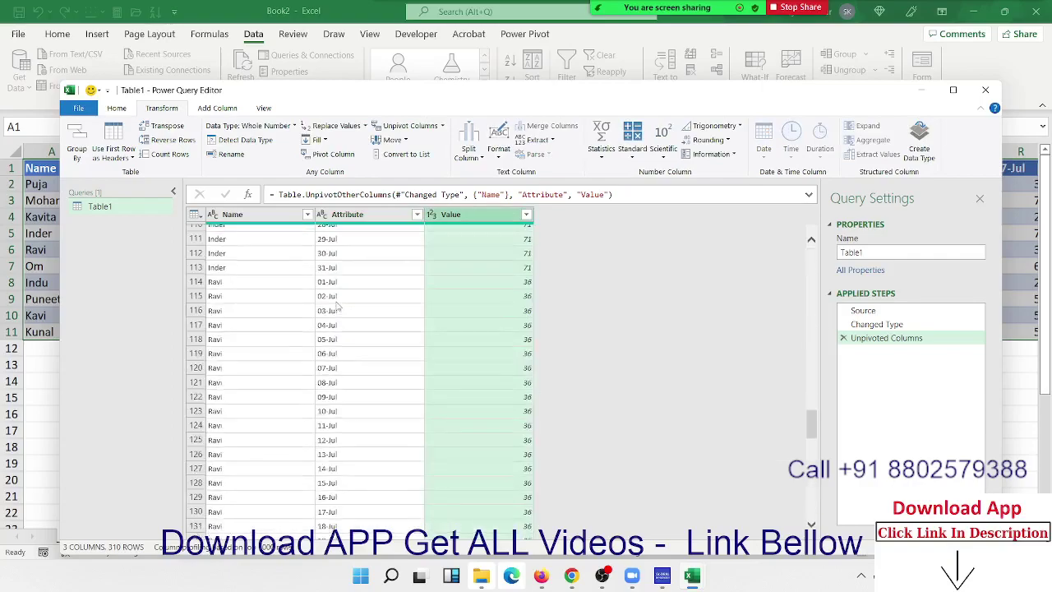
scroll(337, 306, "down", 15)
scroll(341, 301, "down", 3)
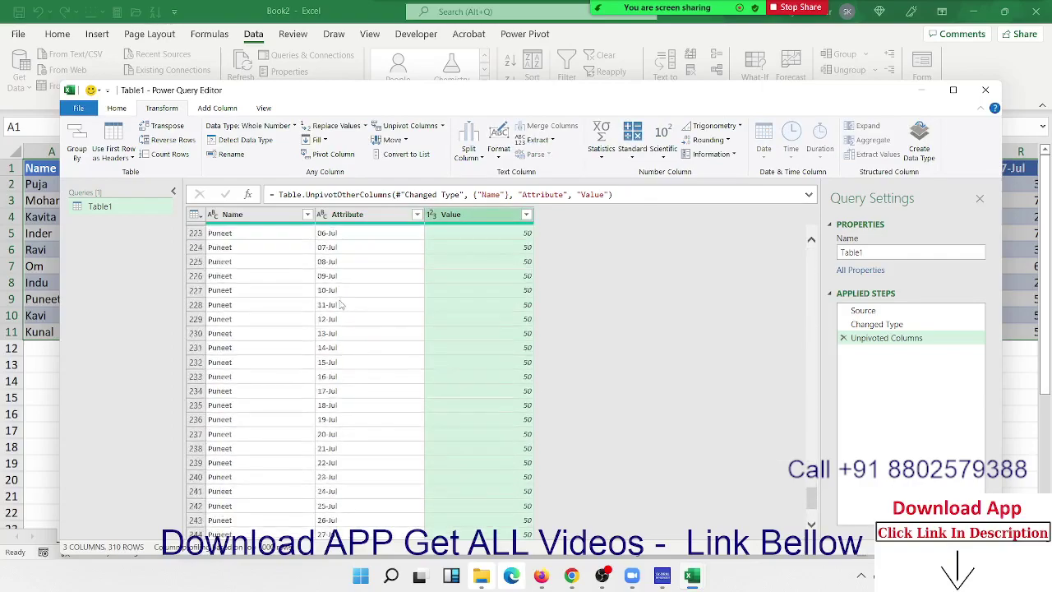
scroll(341, 300, "down", 3)
scroll(344, 291, "down", 3)
scroll(346, 282, "down", 2)
Rename the Attribute column to Date
scroll(346, 282, "up", 10)
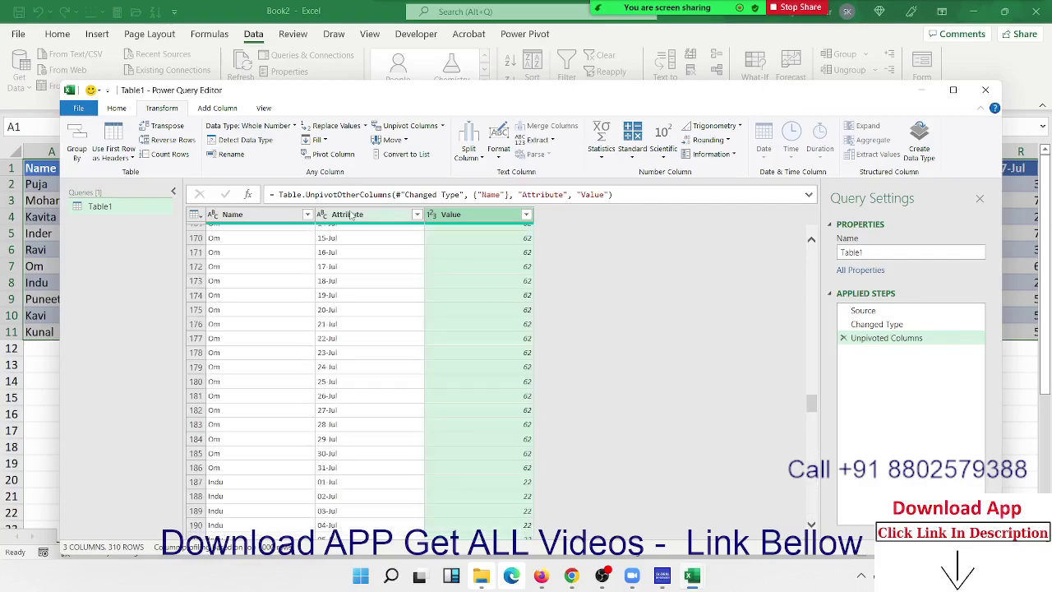
double_click(347, 214)
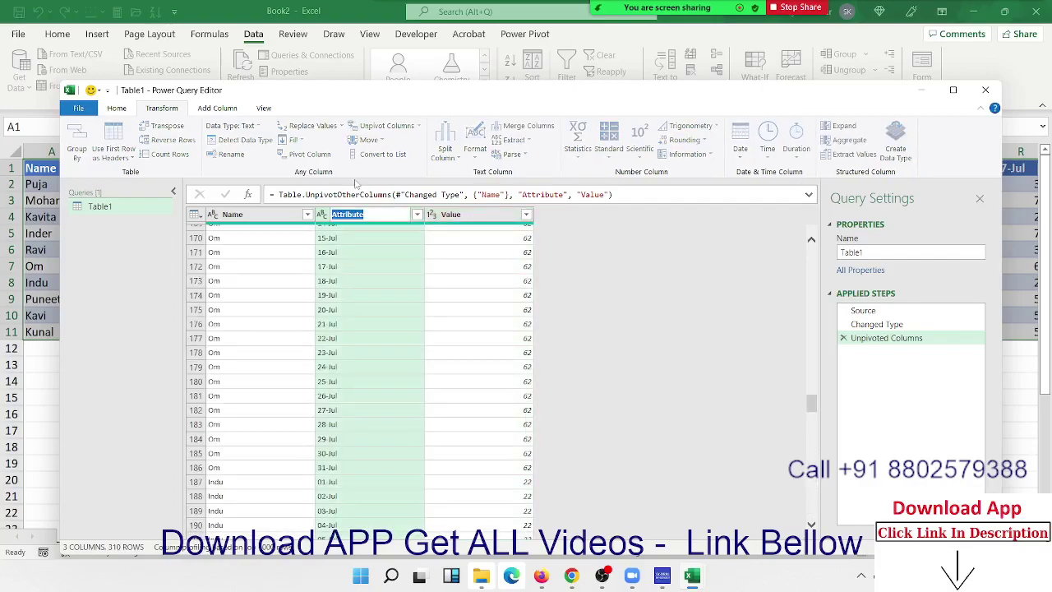
type("Da")
key("Return")
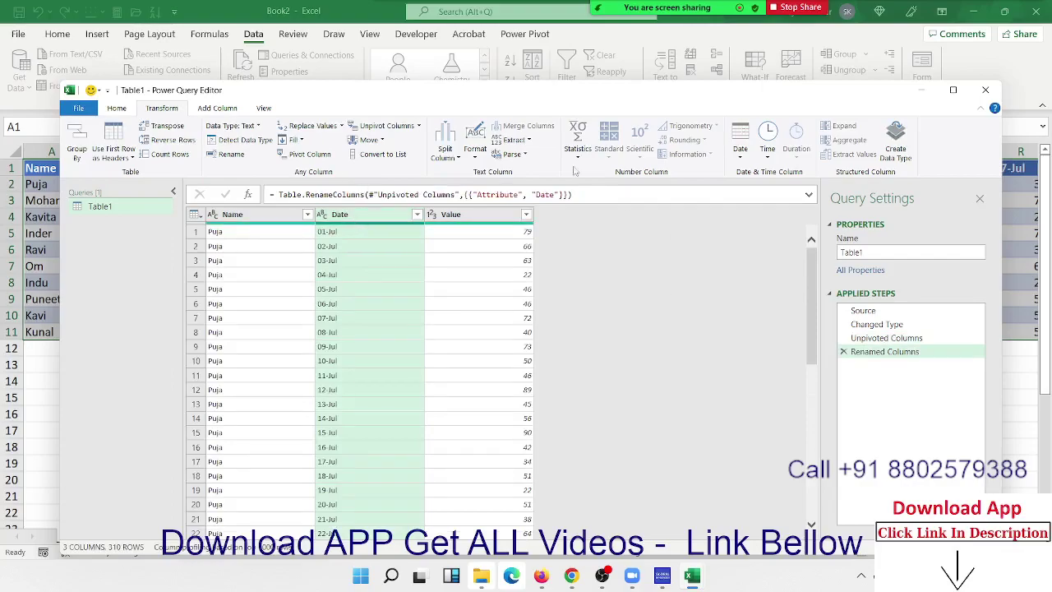
Rename the Value column to Sales and check its values
left_click(461, 215)
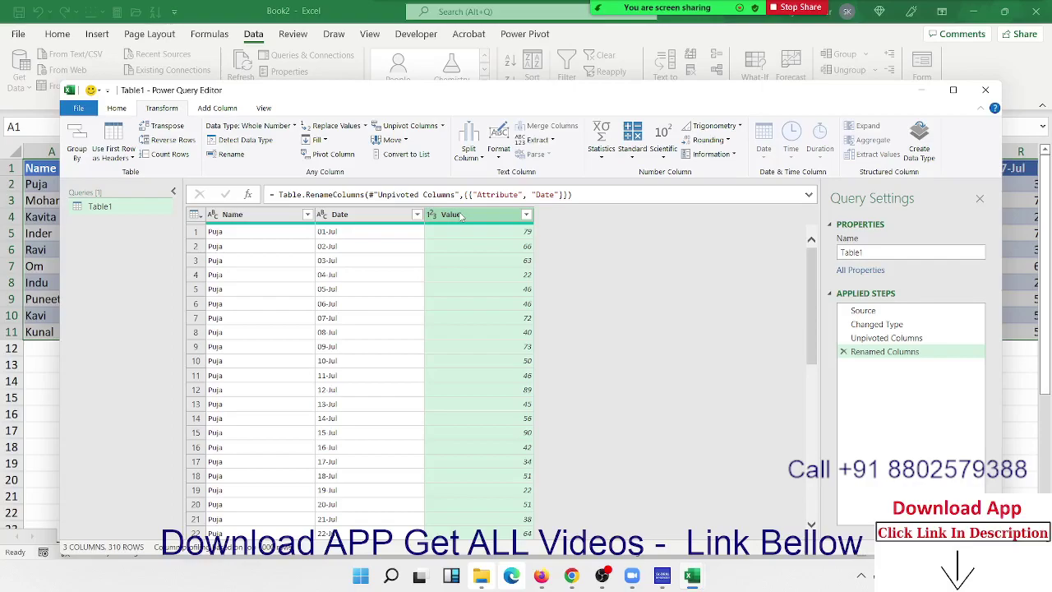
double_click(461, 216)
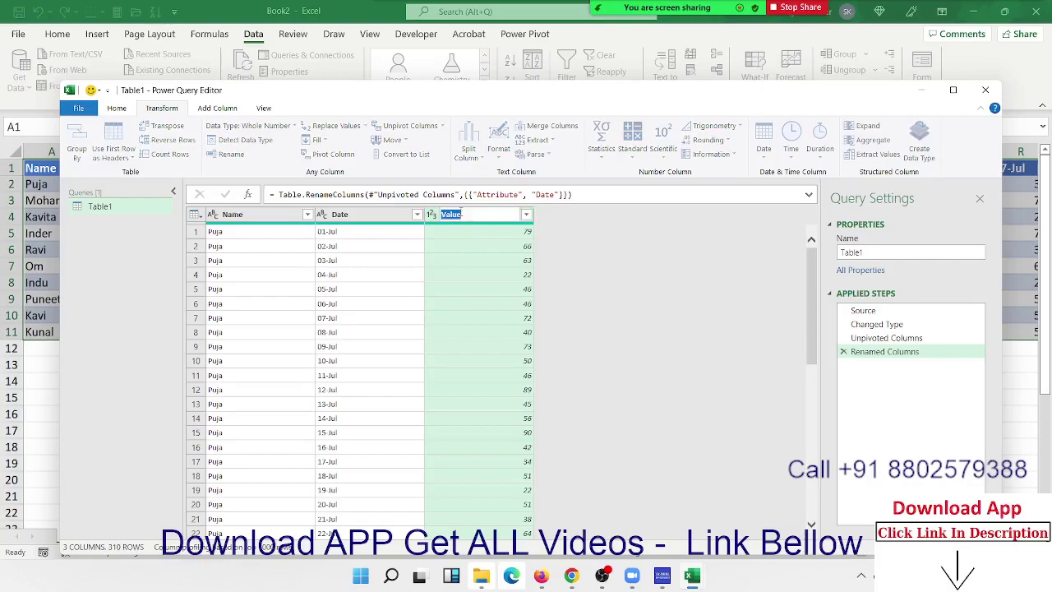
type("D")
key("Return")
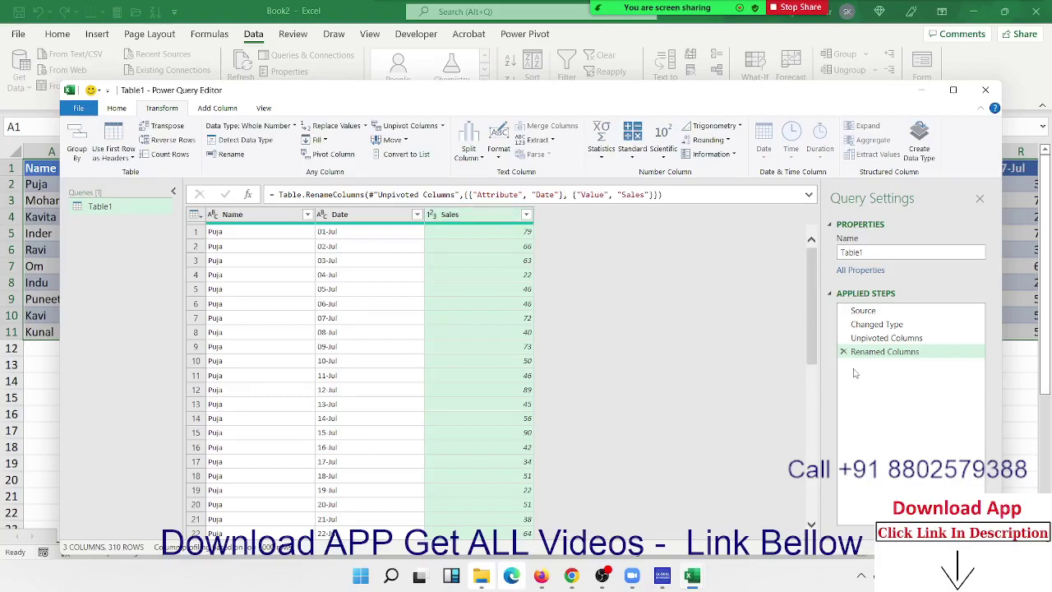
left_click(527, 261)
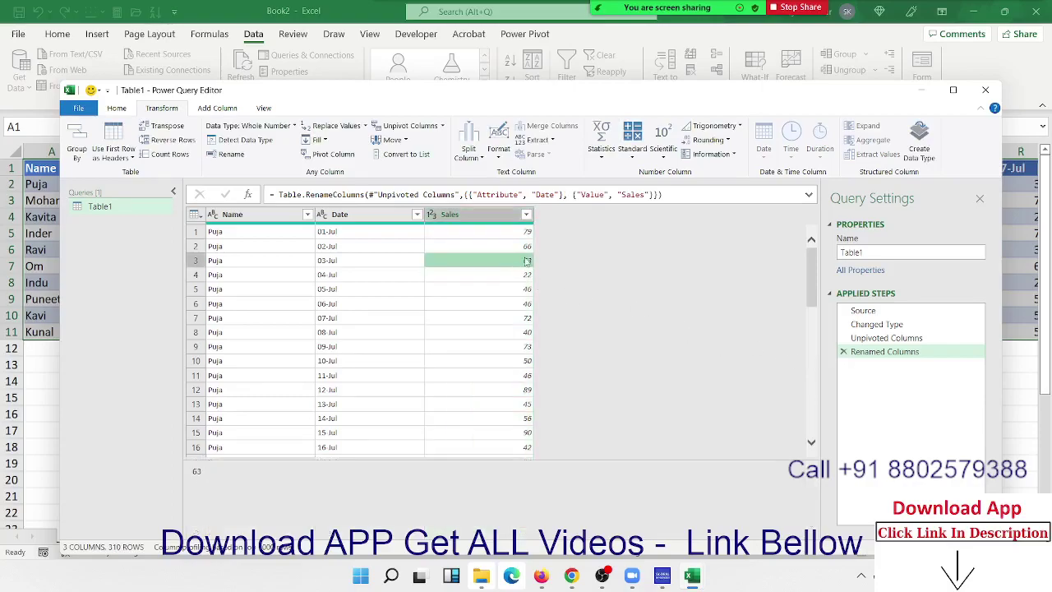
left_click(501, 237)
left_click(358, 238)
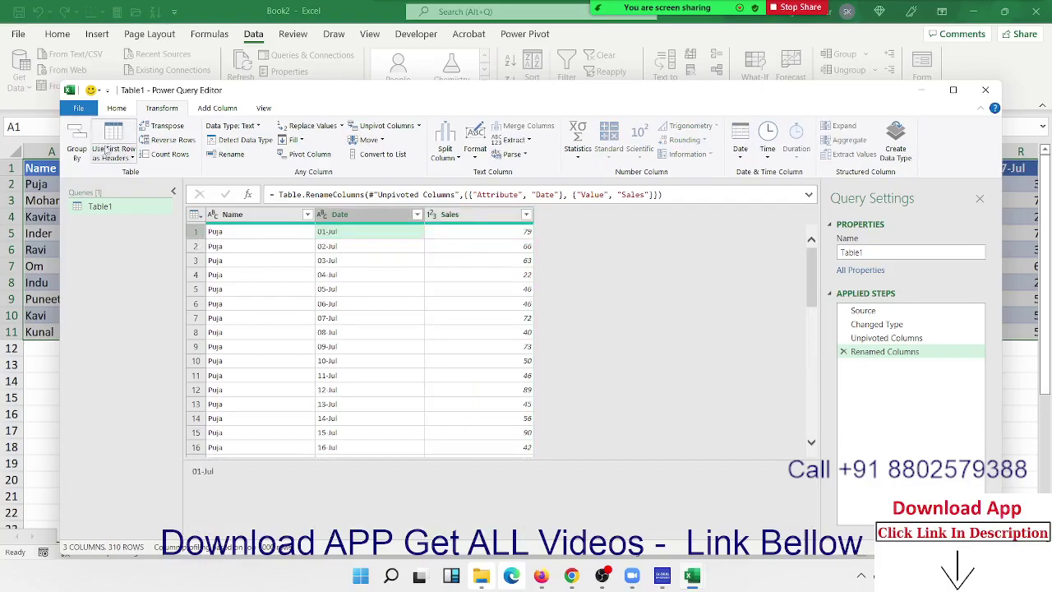
Close & Load the query to a PivotTable Report on a new worksheet
left_click(117, 108)
left_click(74, 158)
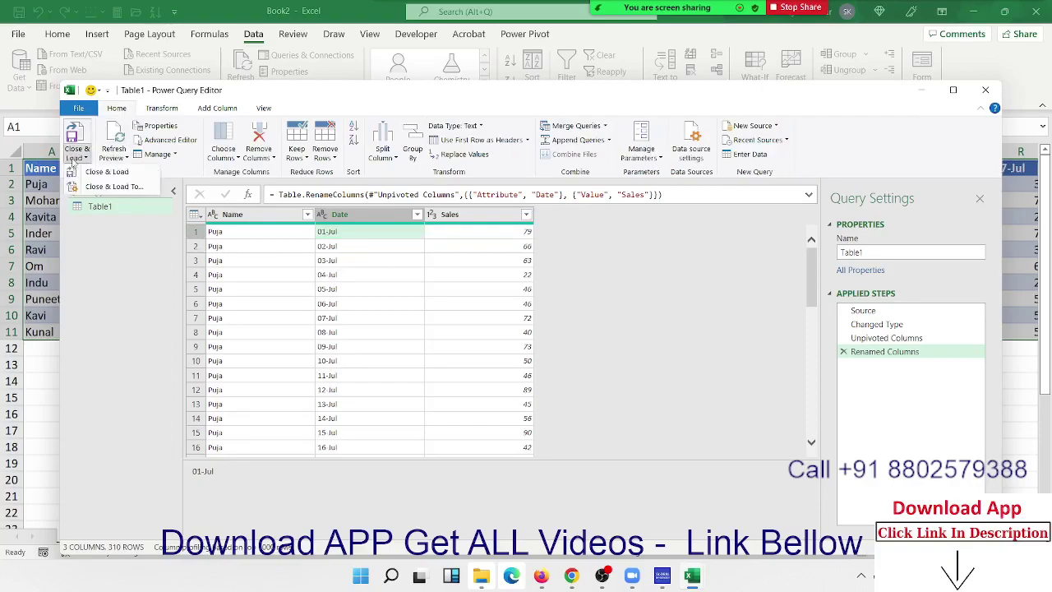
left_click(89, 187)
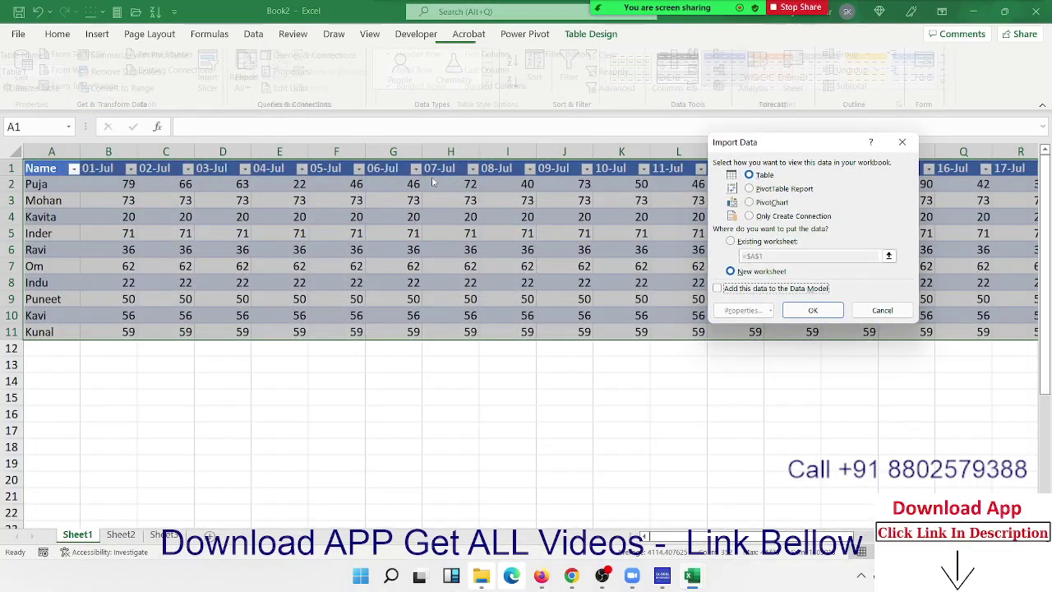
left_click(764, 189)
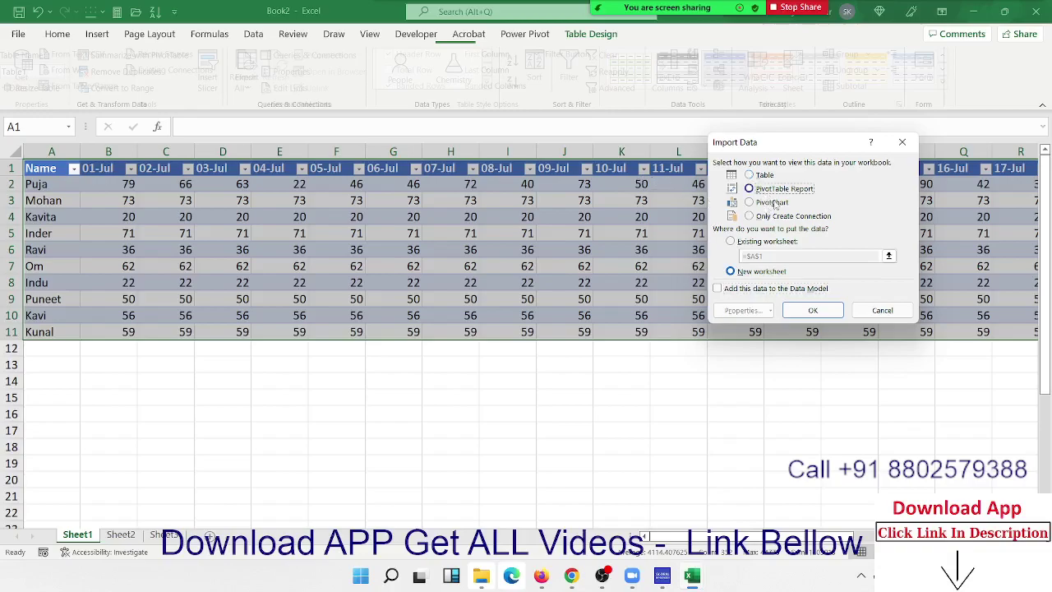
left_click(813, 310)
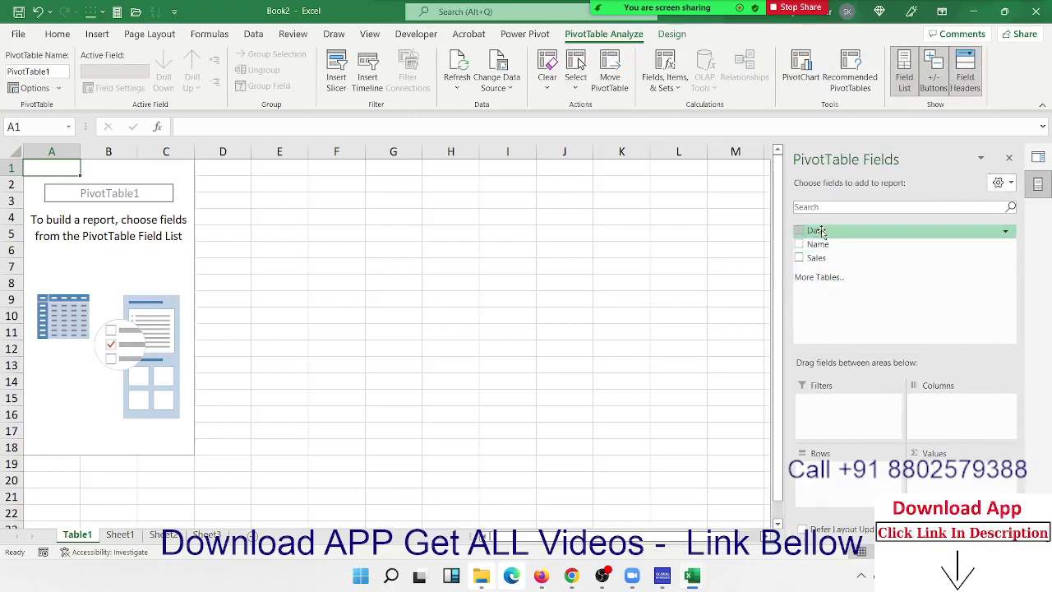
Lay out the PivotTable with Date in Rows, Name in Columns and Sum of Sales in Values
mouse_move(820, 234)
left_mouse_down()
mouse_move(853, 464)
mouse_move(871, 483)
left_mouse_up()
left_click_drag(846, 243, 925, 406)
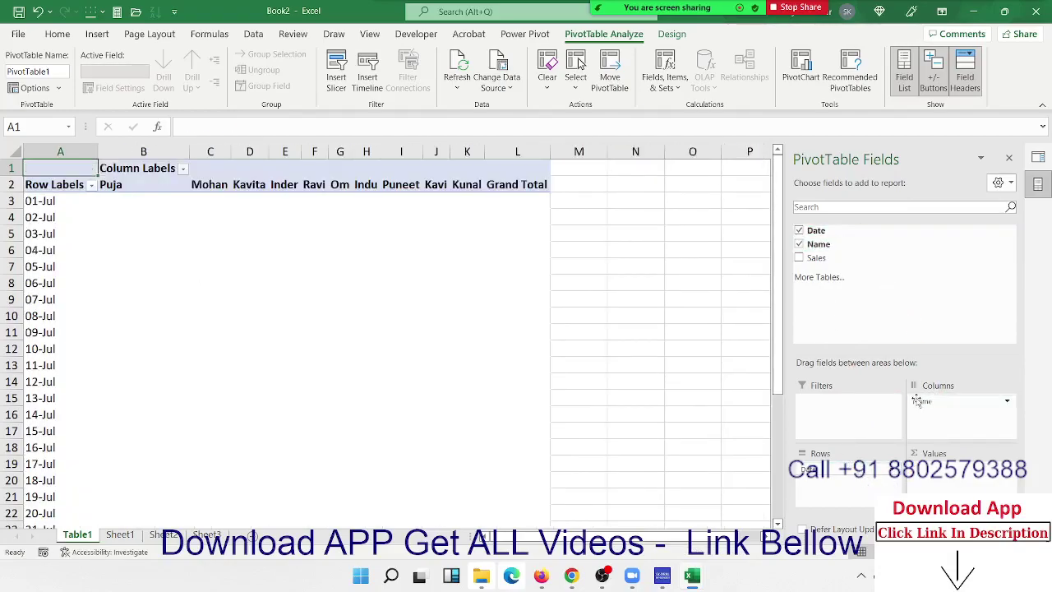
left_click_drag(821, 261, 937, 480)
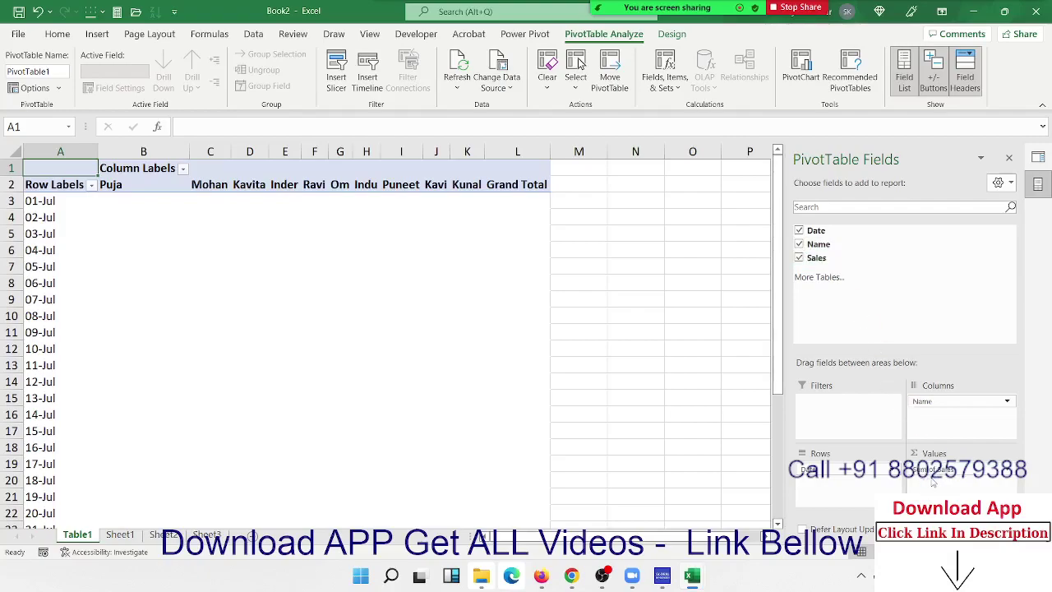
scroll(84, 241, "down", 1)
scroll(84, 271, "up", 1)
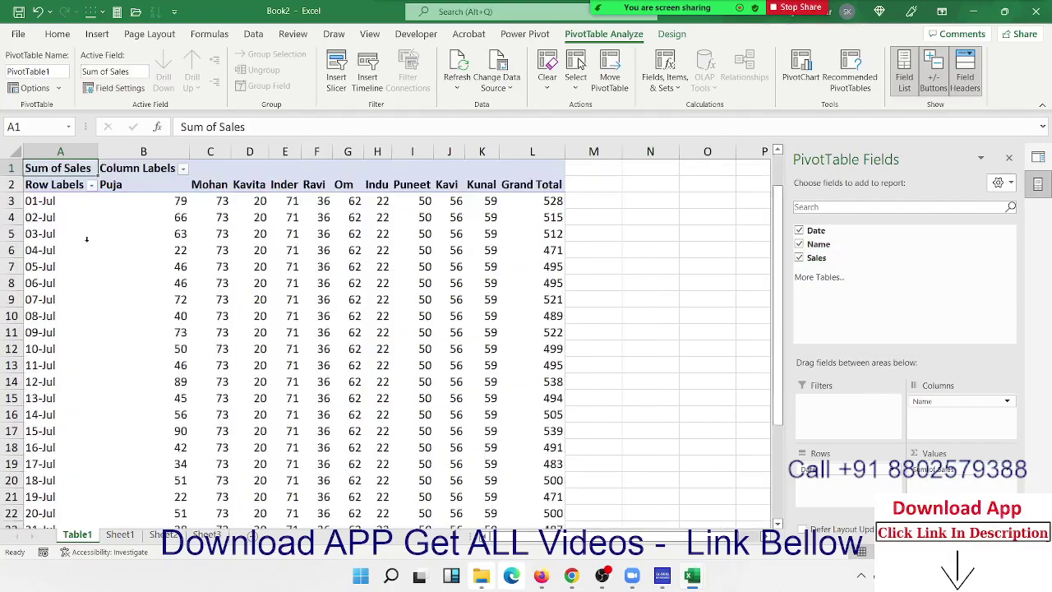
Try grouping the pivot's date labels and dismiss the cannot-group warning
left_click(57, 238)
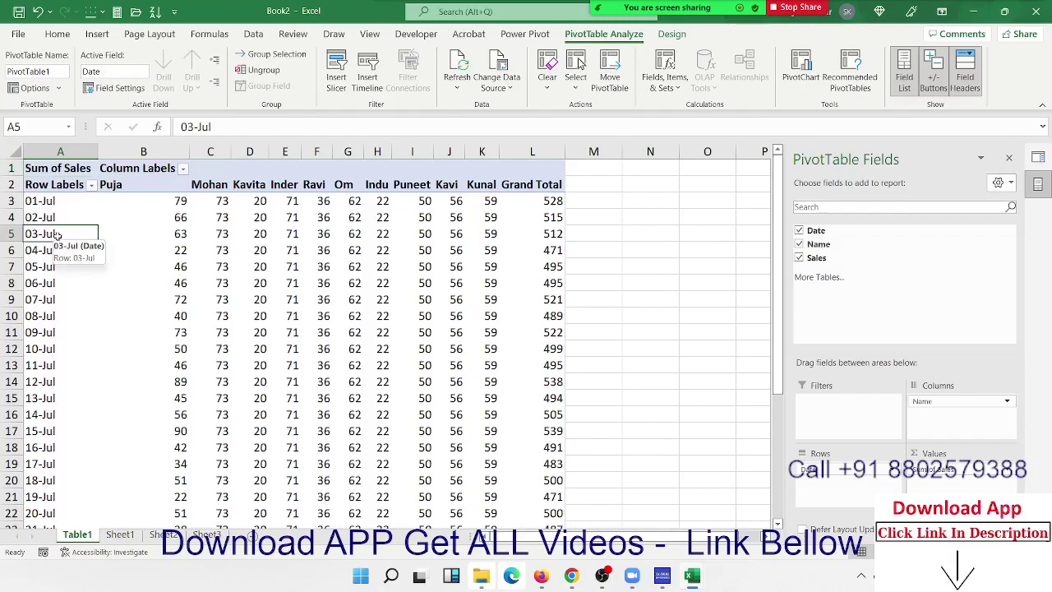
right_click(59, 240)
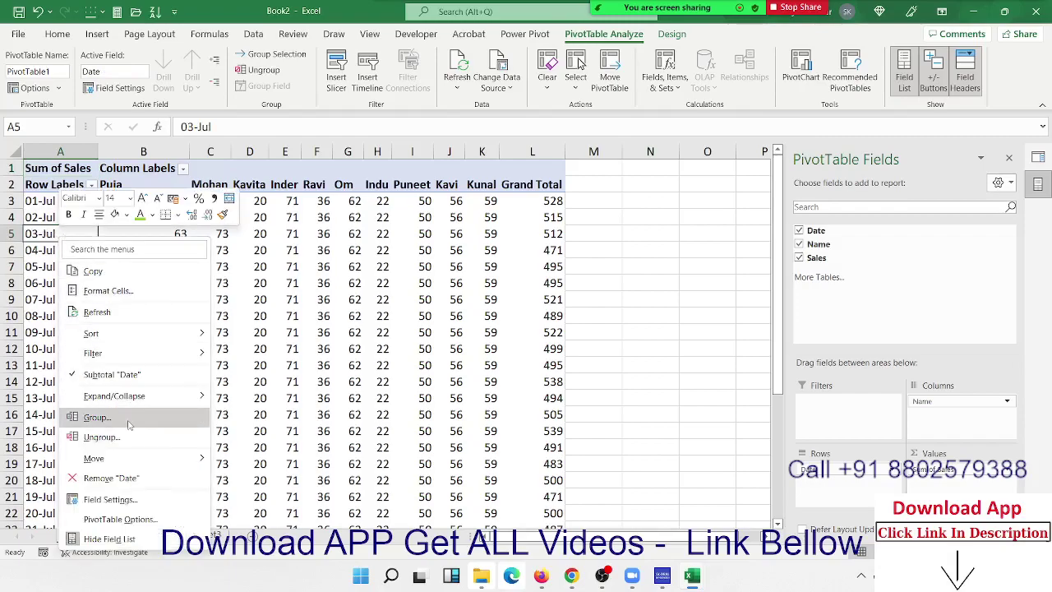
left_click(96, 418)
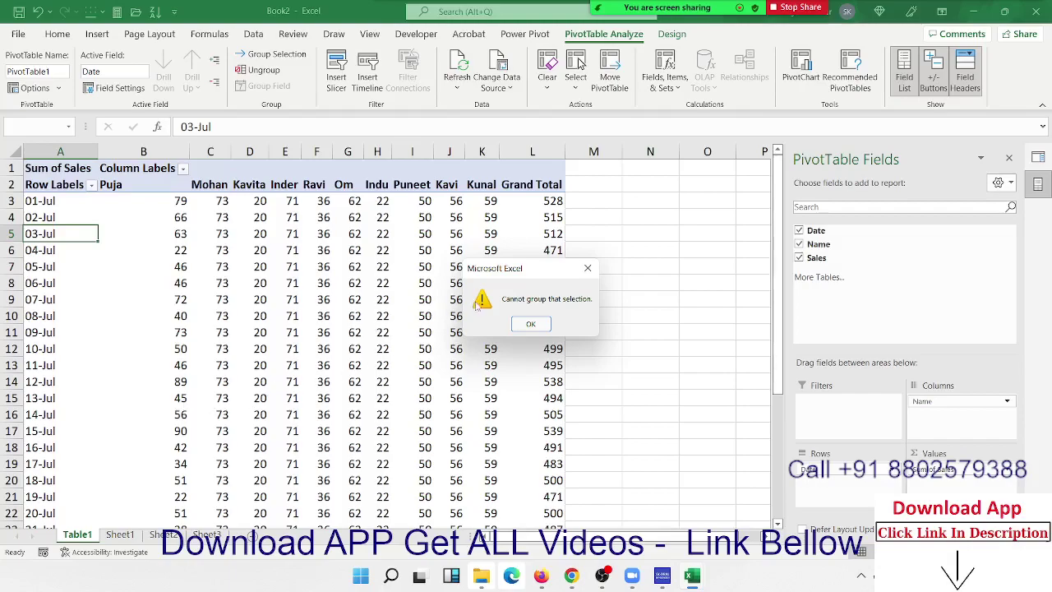
left_click(530, 324)
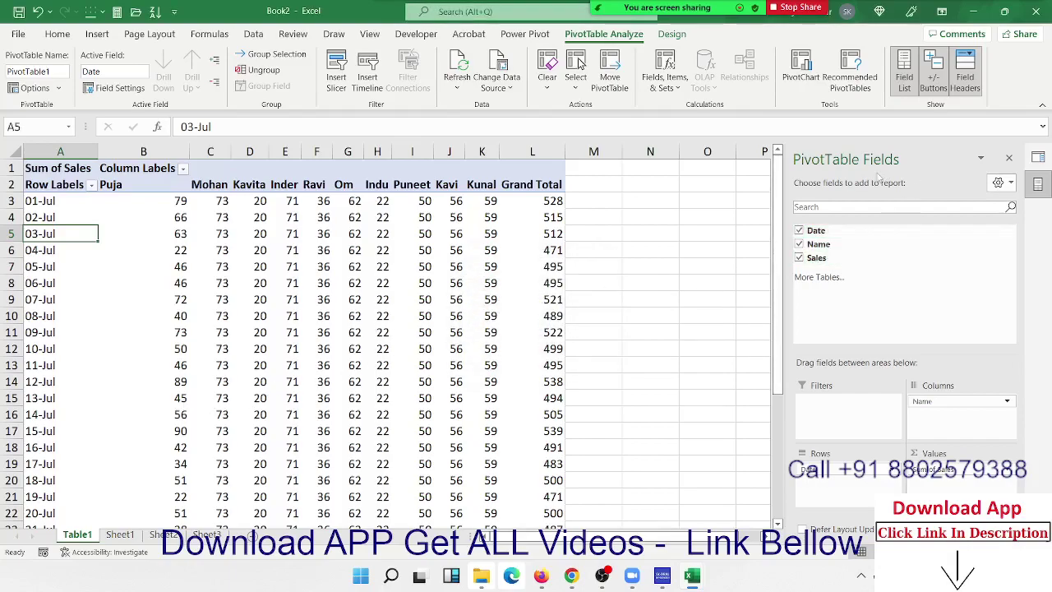
Reopen the Table1 query for editing from Queries & Connections
left_click(1008, 158)
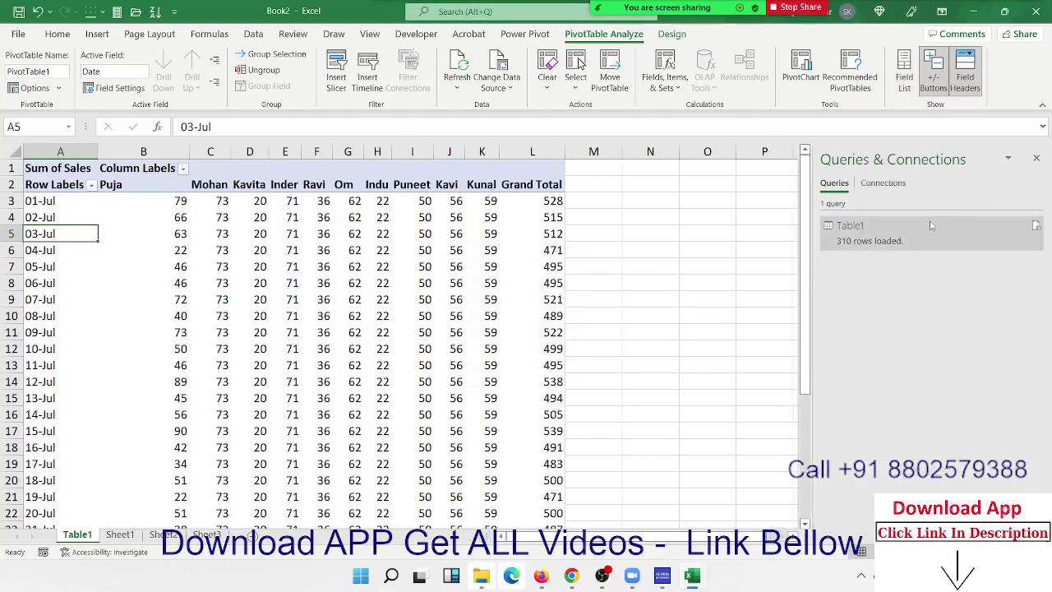
right_click(895, 228)
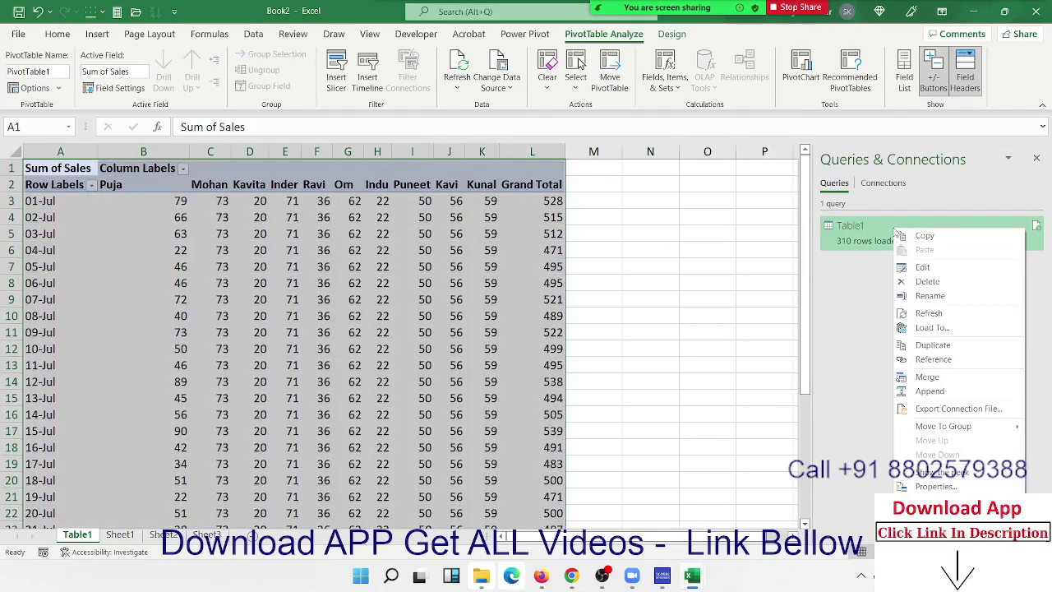
left_click(918, 267)
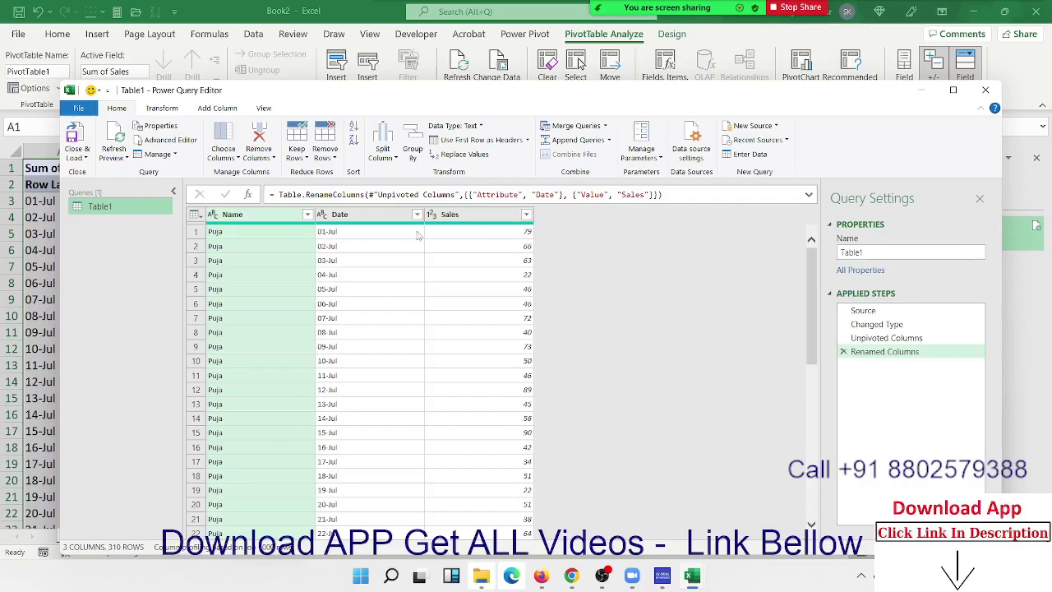
Change the query's Date column from text to Date type, then close and load it to the sheet
left_click(352, 259)
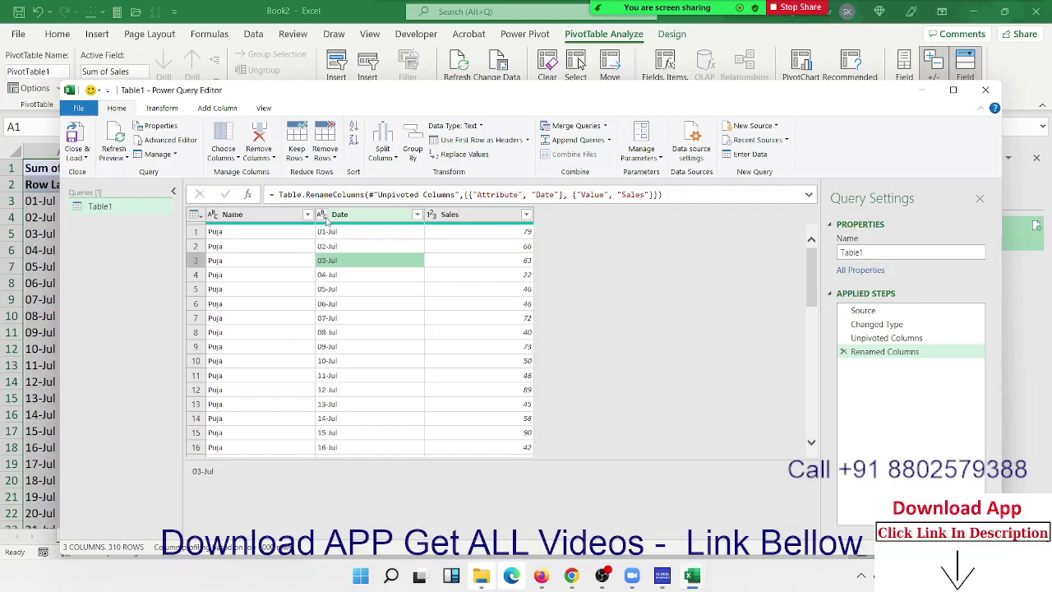
left_click(322, 215)
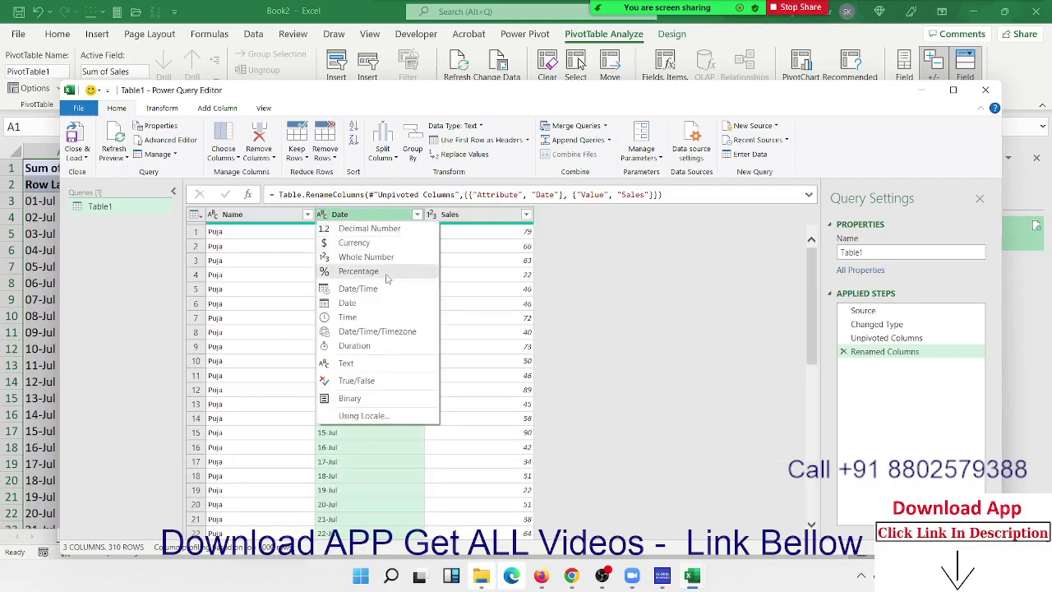
left_click(372, 303)
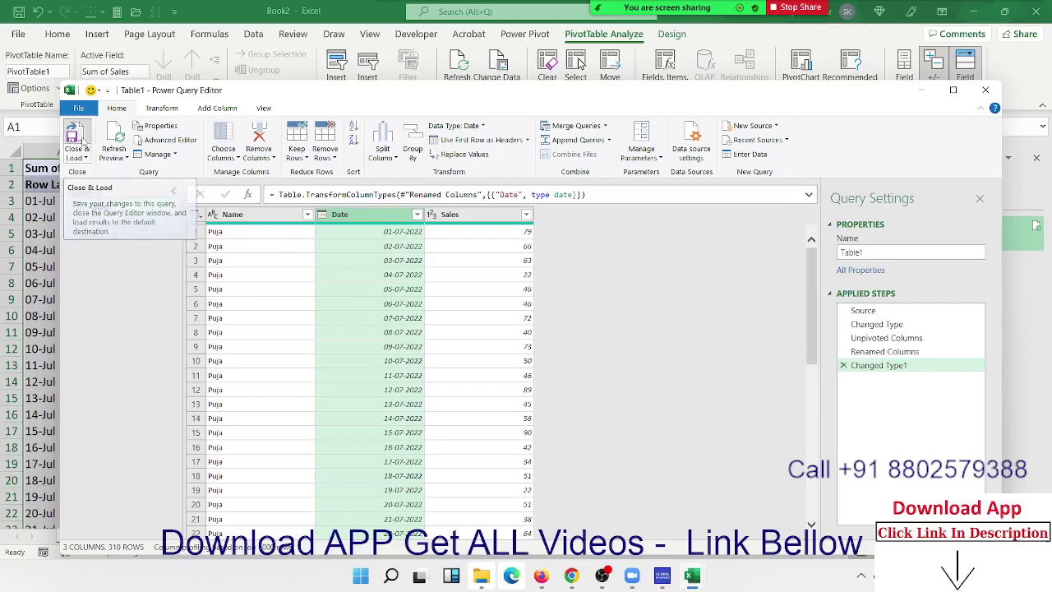
left_click(76, 141)
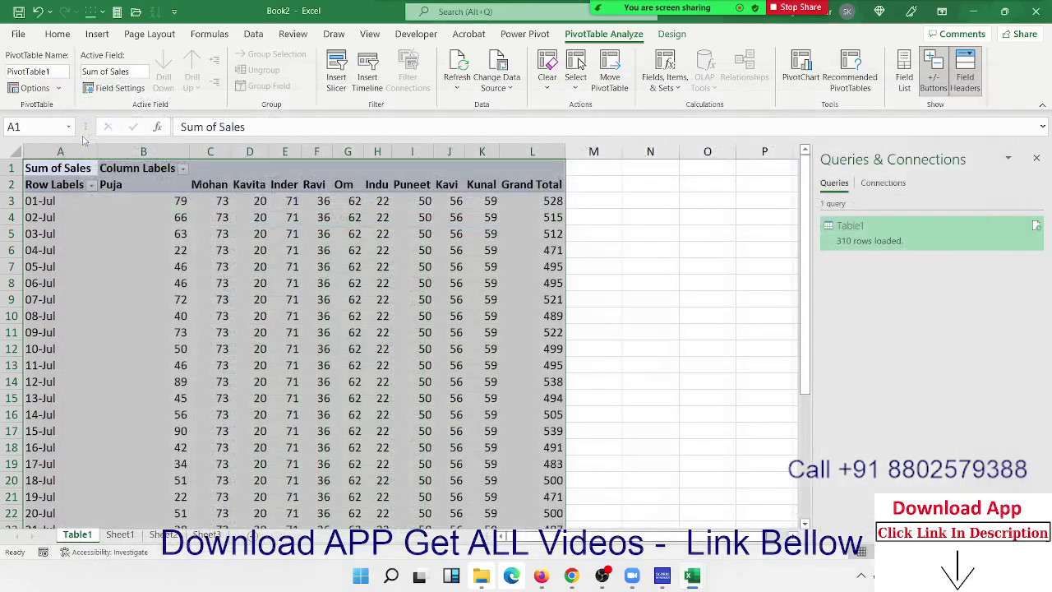
left_click(67, 217)
right_click(69, 218)
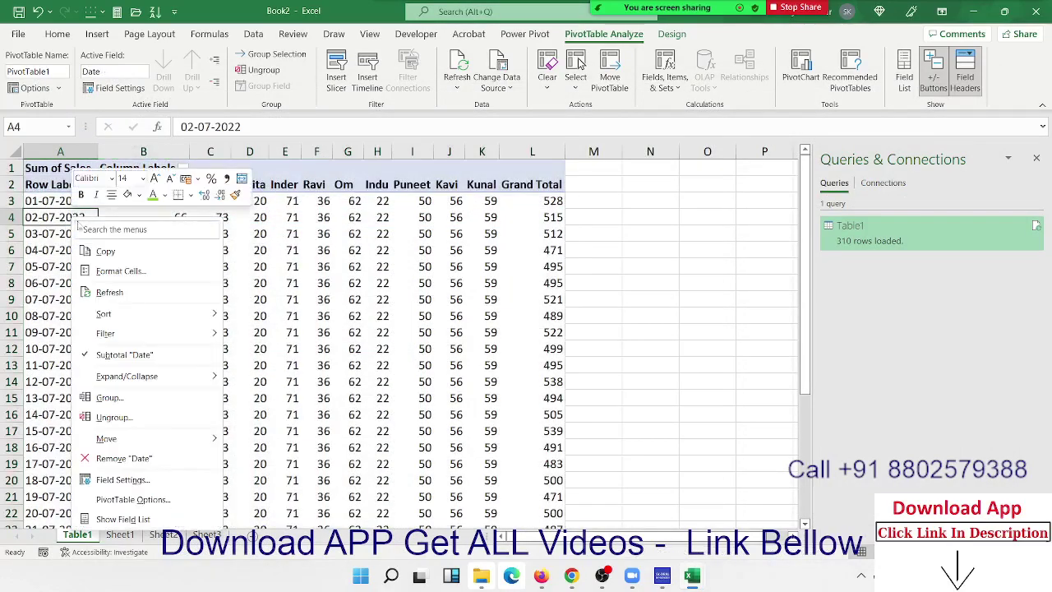
left_click(111, 397)
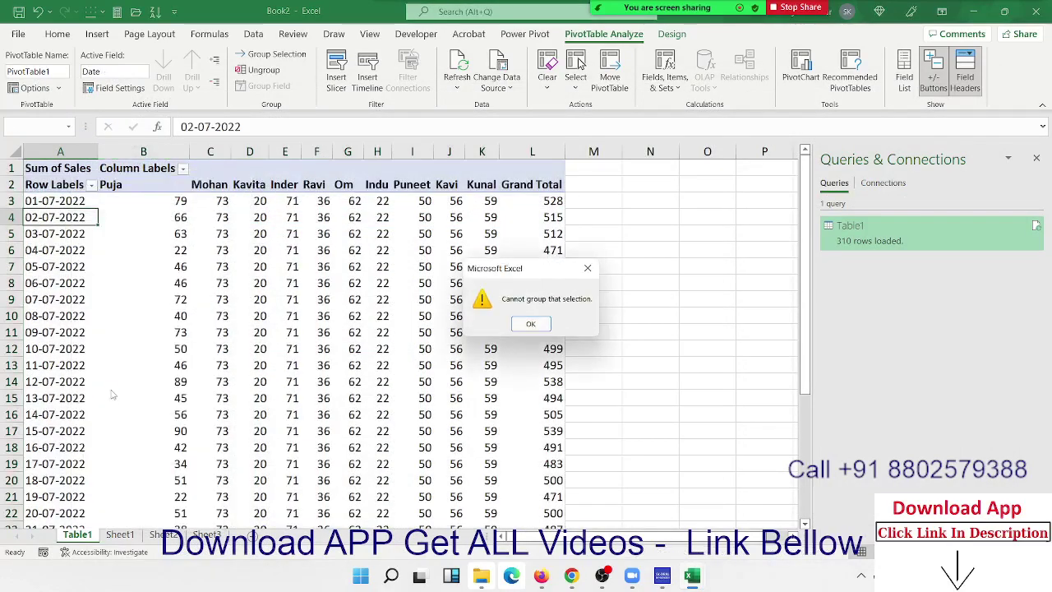
left_click(526, 327)
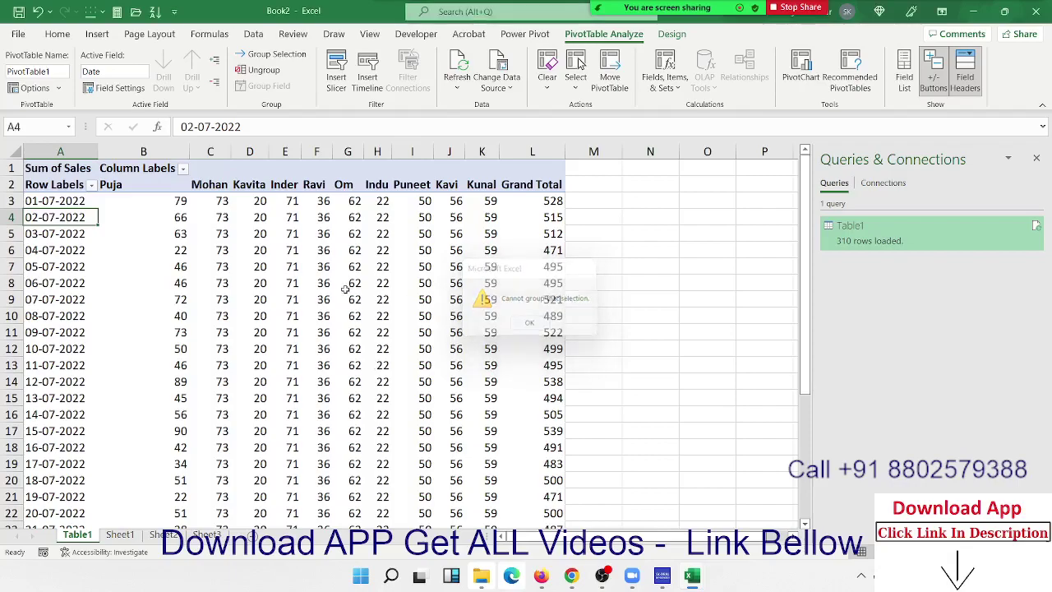
right_click(345, 289)
left_click(384, 113)
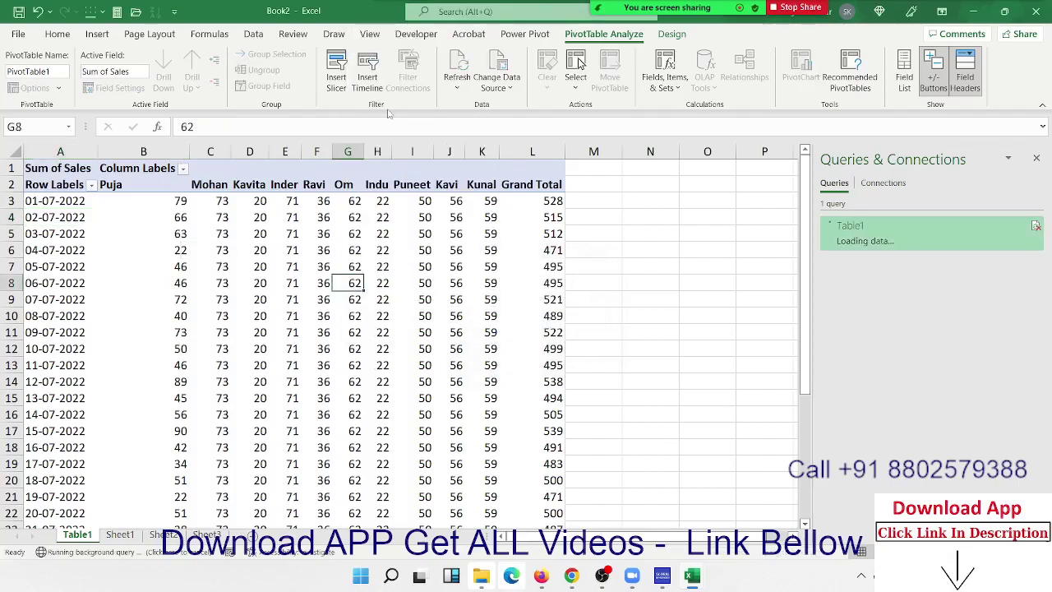
scroll(113, 389, "down", 15)
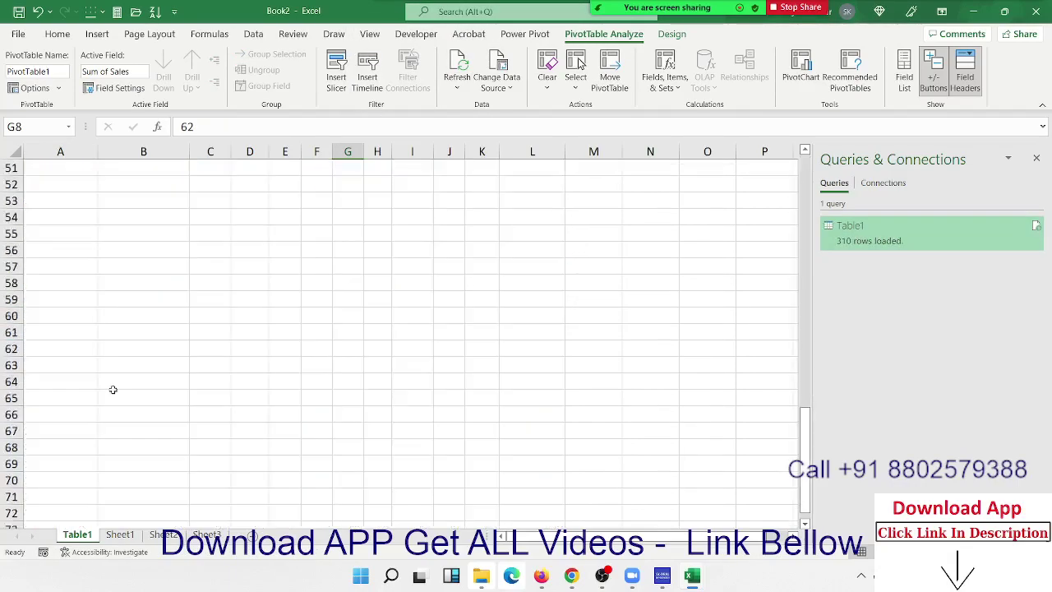
scroll(113, 389, "up", 3)
scroll(113, 389, "up", 3)
scroll(115, 385, "up", 10)
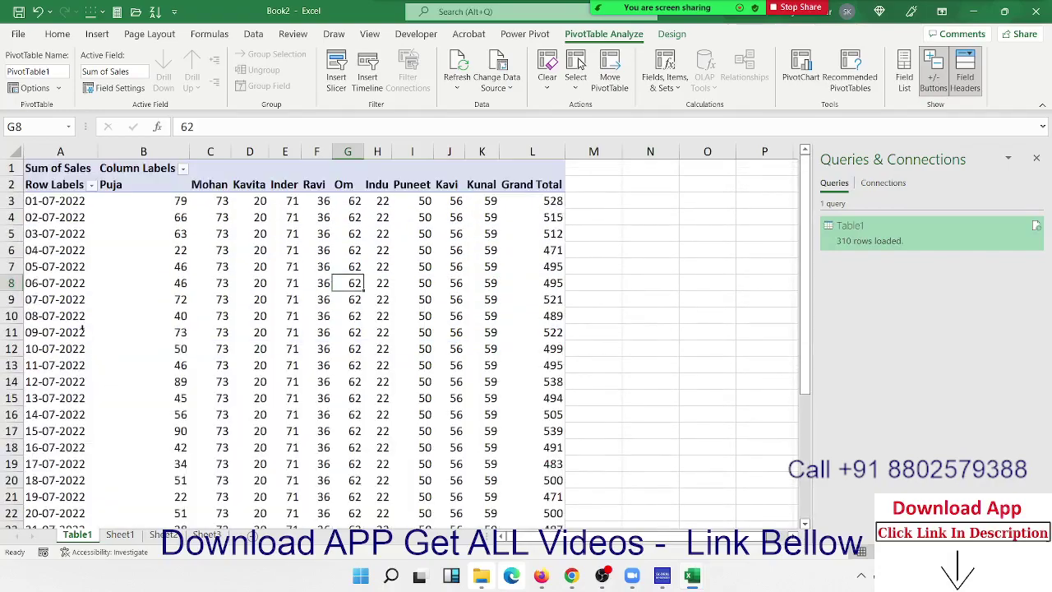
Group the PivotTable's date labels by Days only, using 7-day ranges starting 01-07-2022
right_click(82, 329)
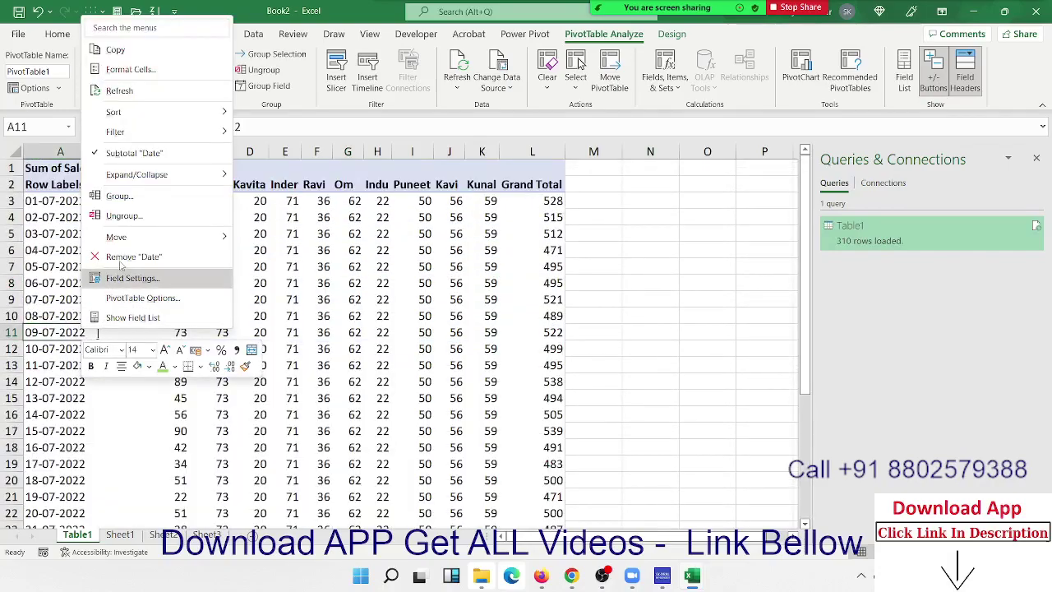
left_click(121, 196)
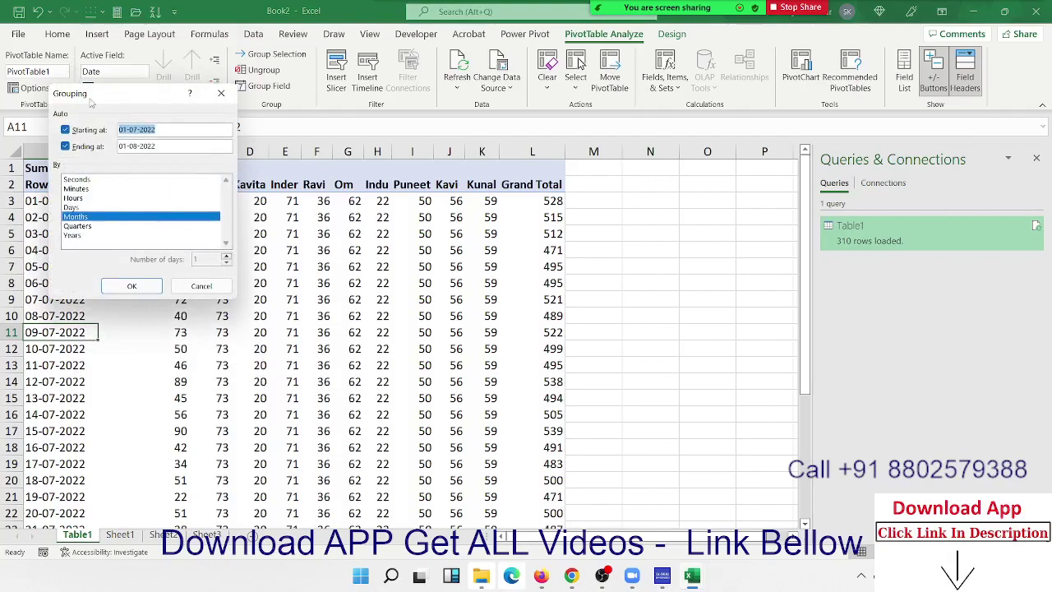
left_click_drag(90, 93, 362, 150)
left_click(366, 265)
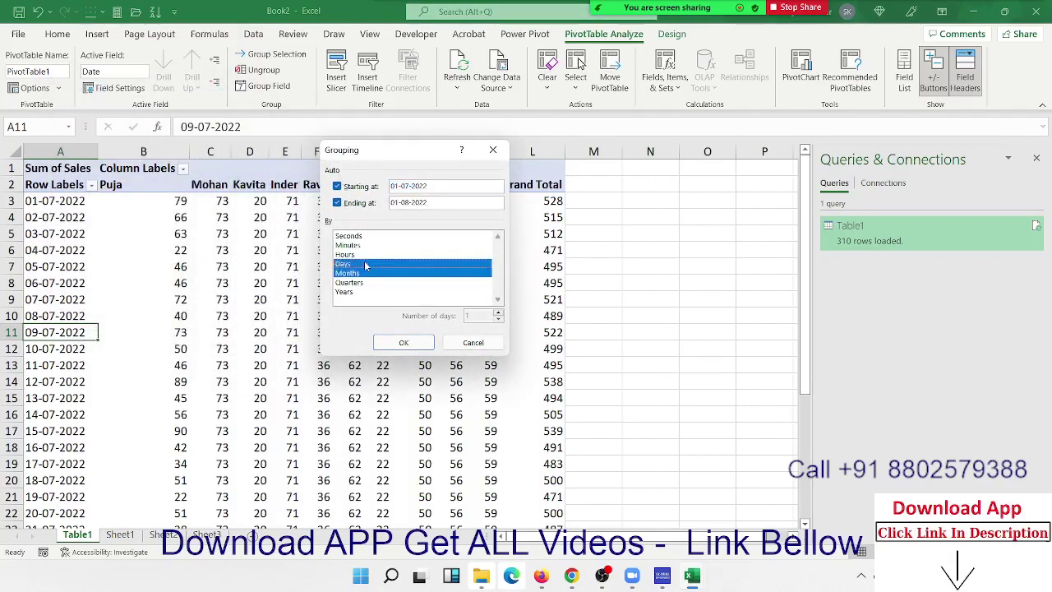
left_click(362, 273)
left_click_drag(471, 316, 461, 315)
type("7")
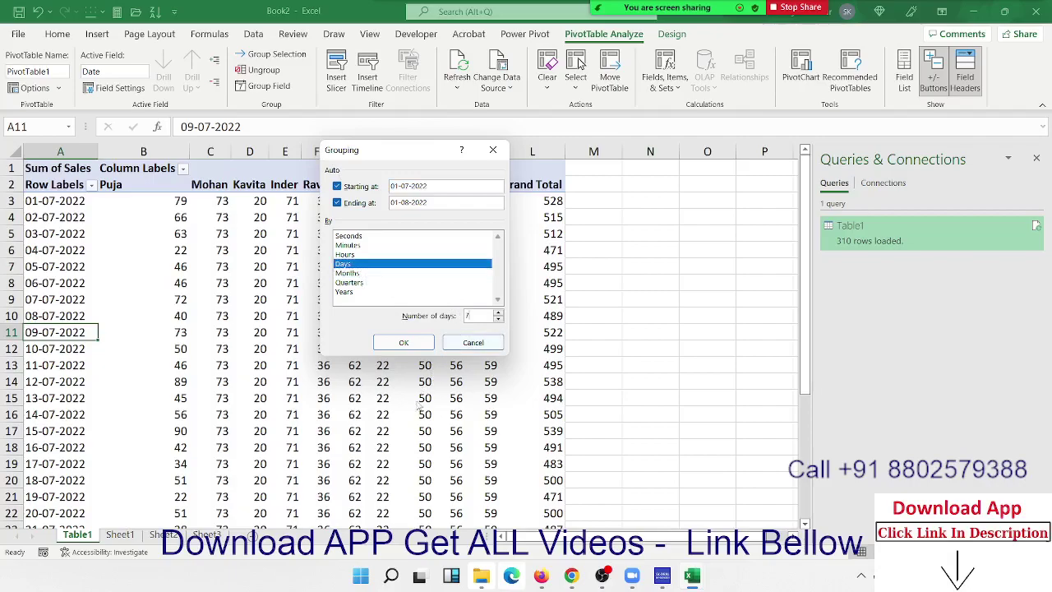
left_click(403, 342)
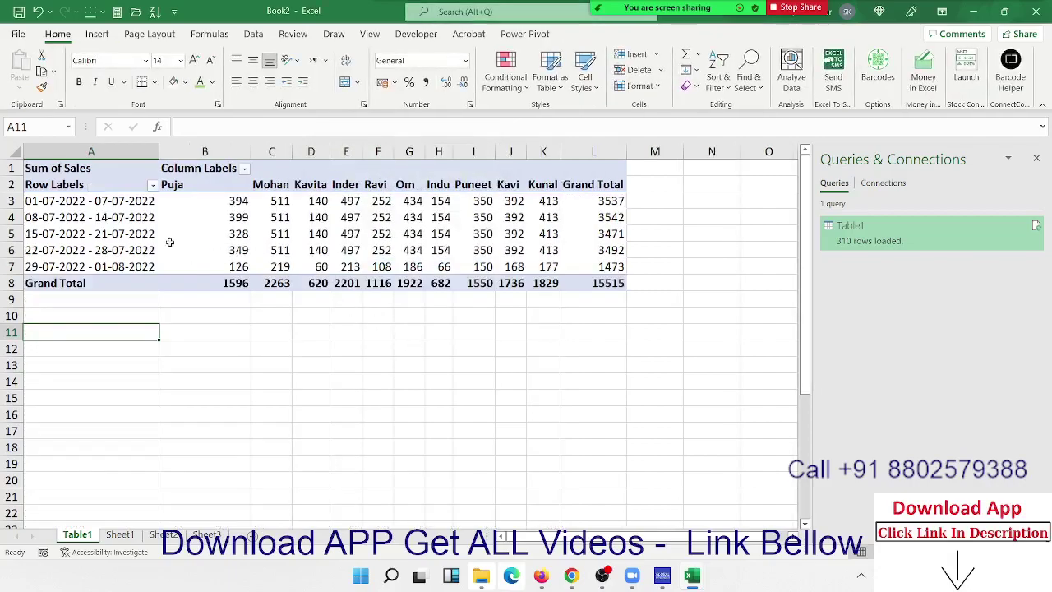
left_click(130, 234)
left_click(343, 248)
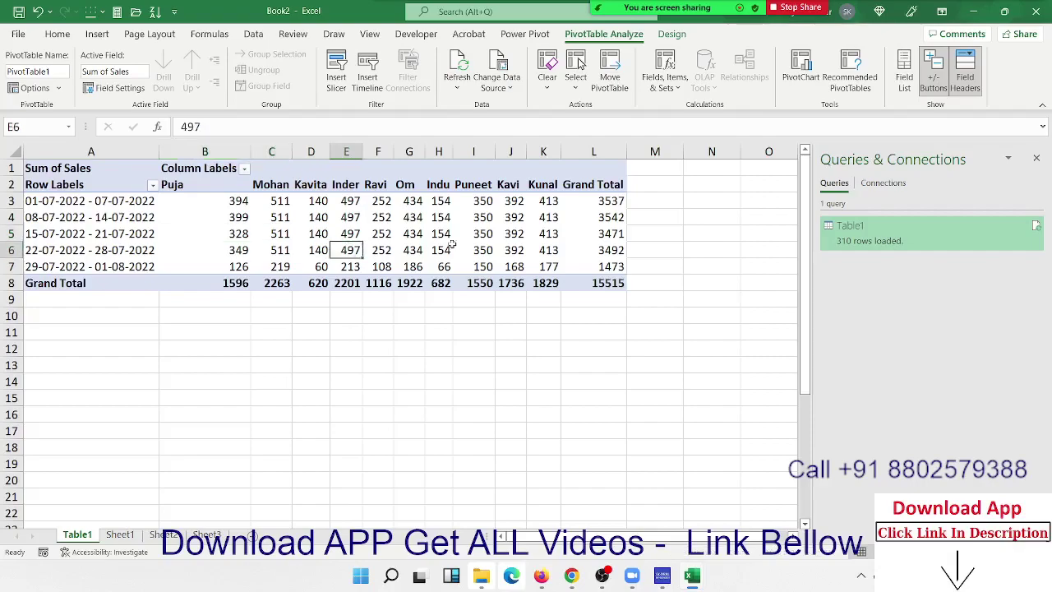
left_click(470, 248)
left_click(612, 264)
left_click_drag(600, 213, 25, 233)
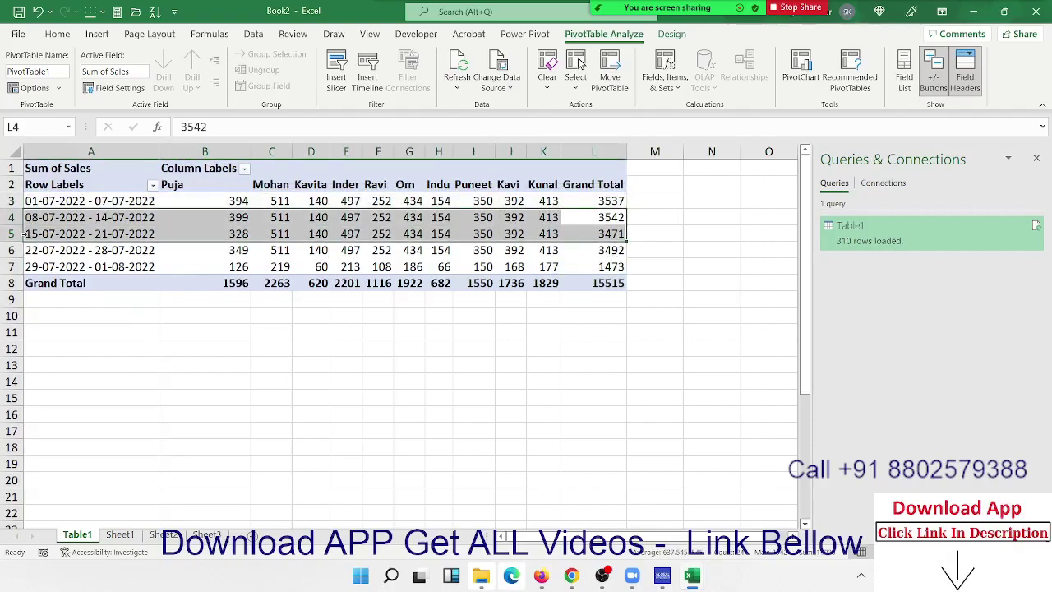
left_click(210, 250)
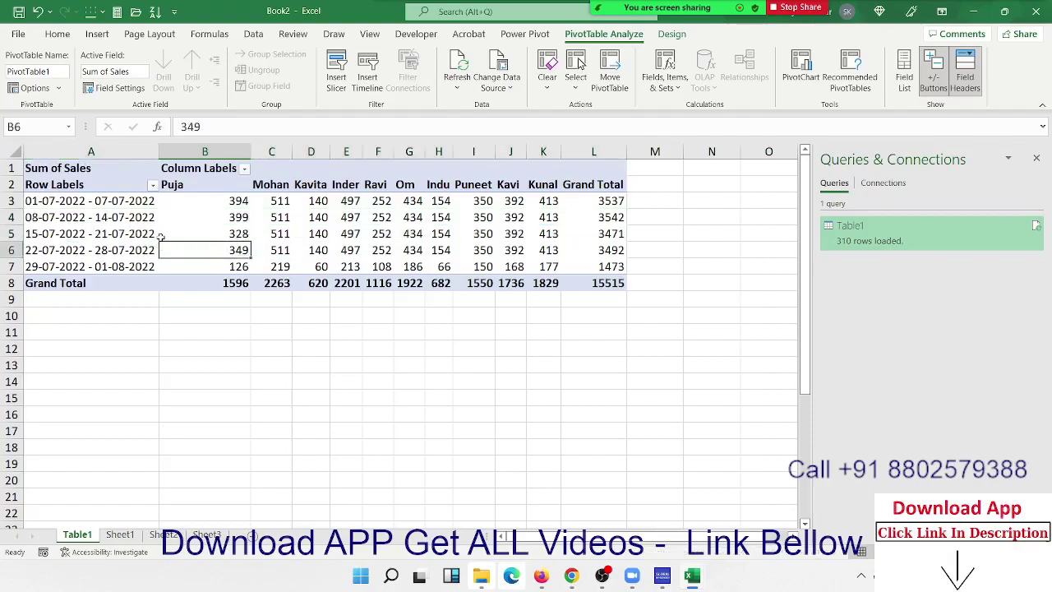